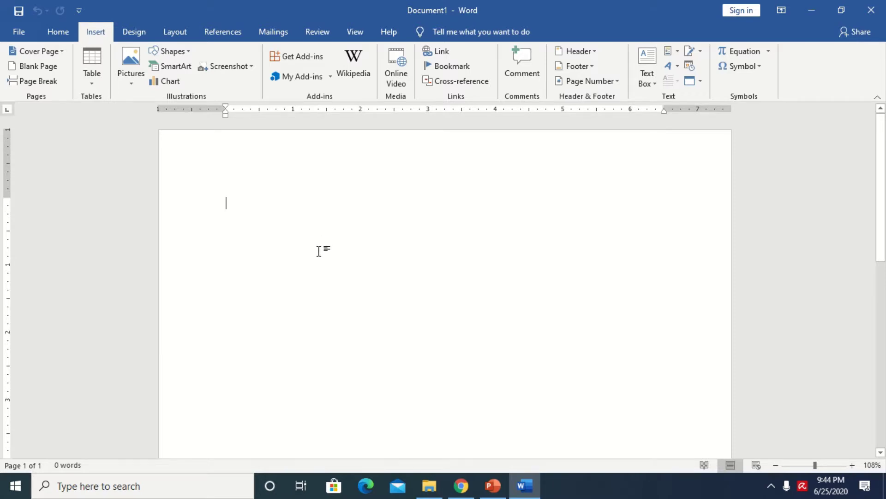
Draw a cloud shape about 1.82" by 2.08" near the upper left of the page
click(184, 56)
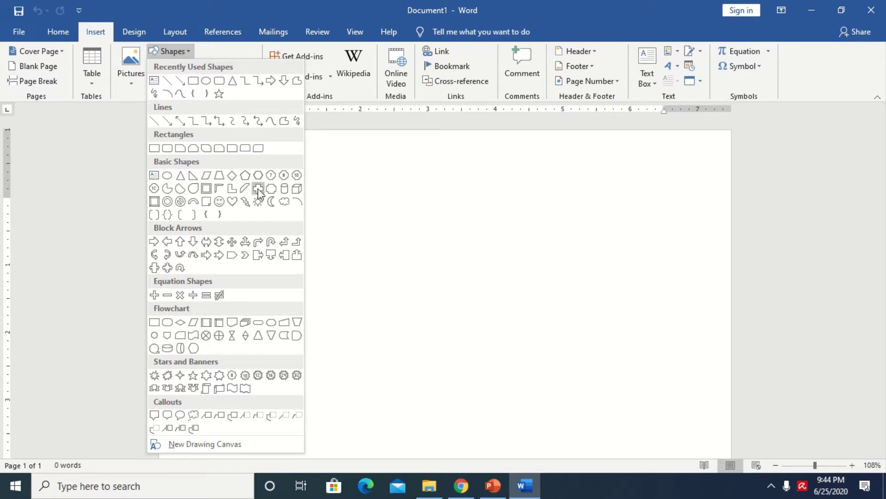
click(284, 201)
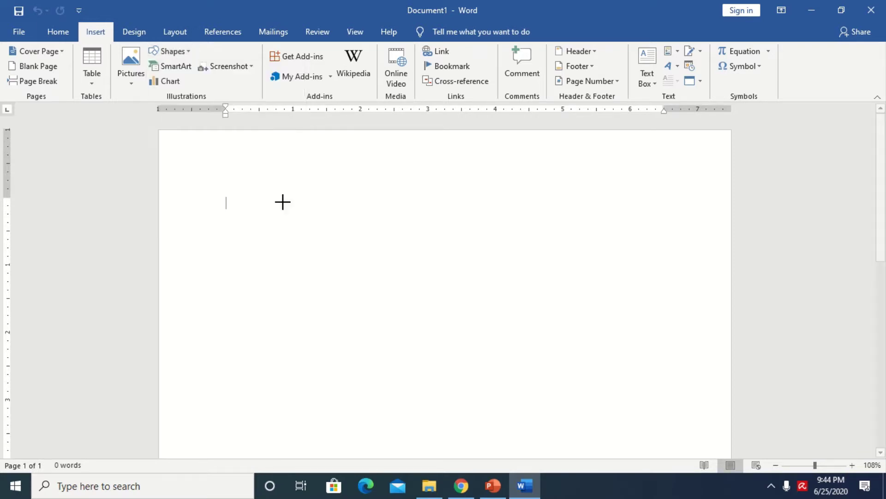
drag(258, 221, 394, 345)
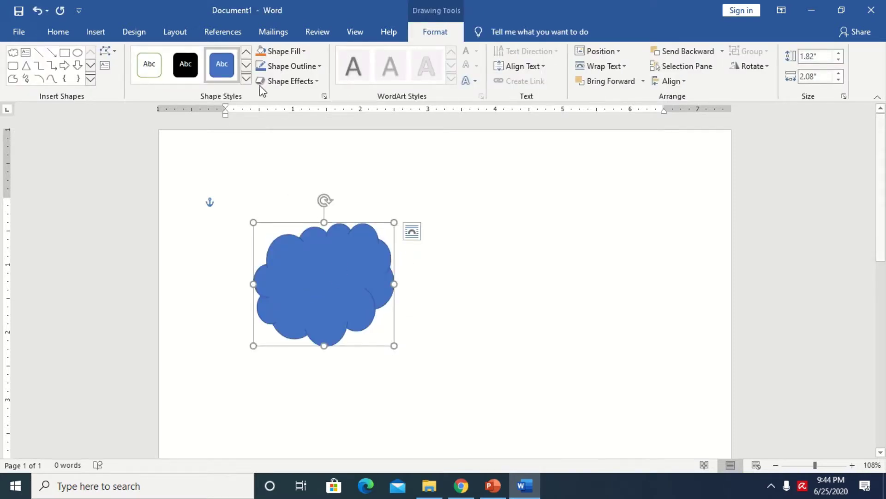
Copy the cloud and paste a duplicate to the right of the original
right_click(360, 256)
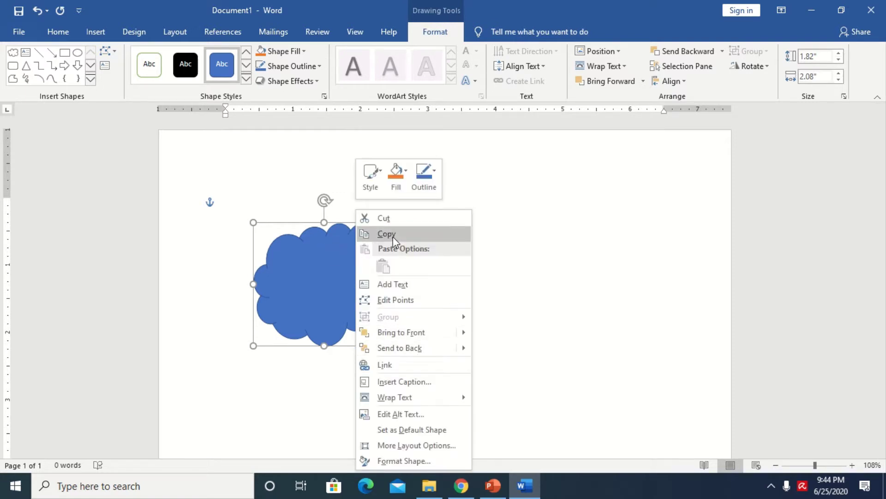
right_click(328, 236)
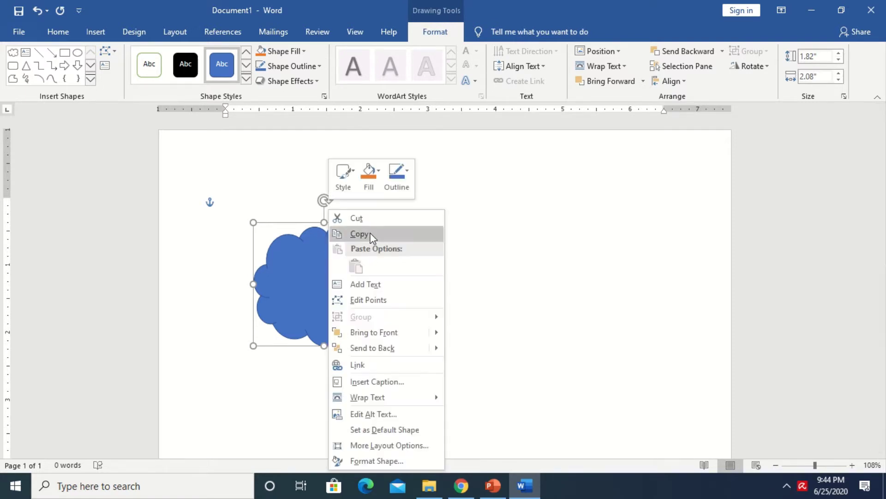
click(372, 236)
right_click(491, 239)
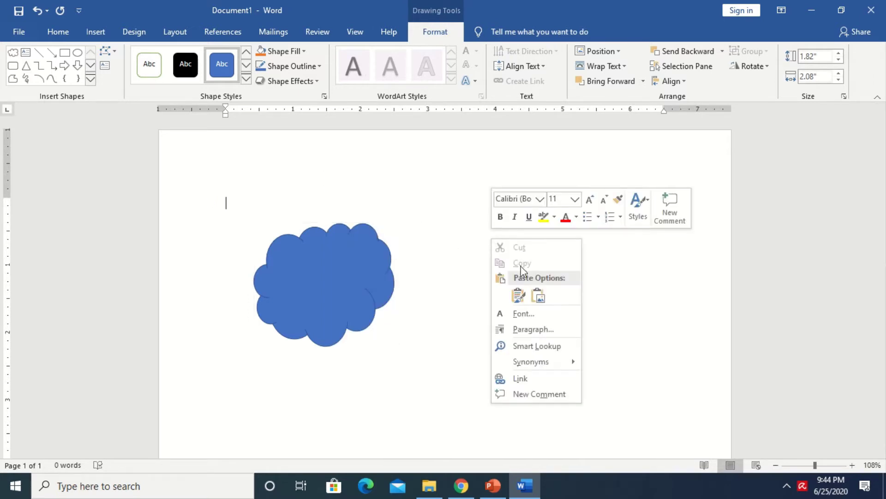
click(519, 295)
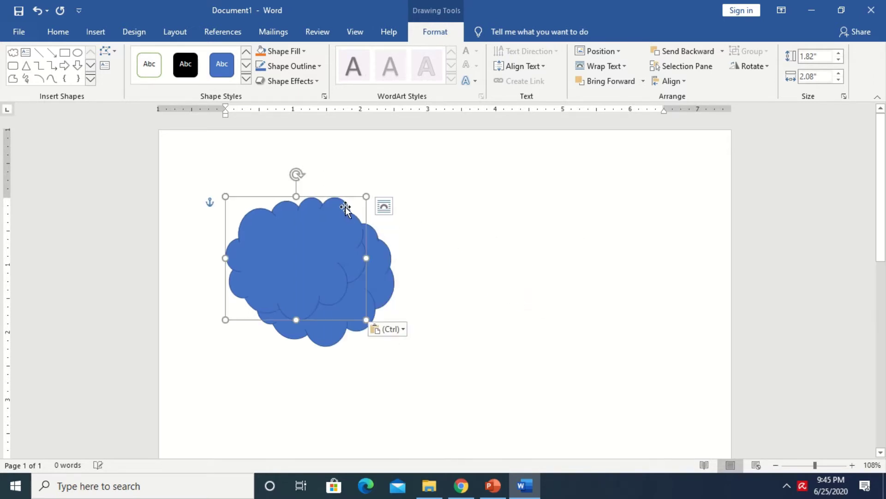
mouse_move(350, 206)
mouse_down()
mouse_move(430, 229)
mouse_move(505, 214)
mouse_up()
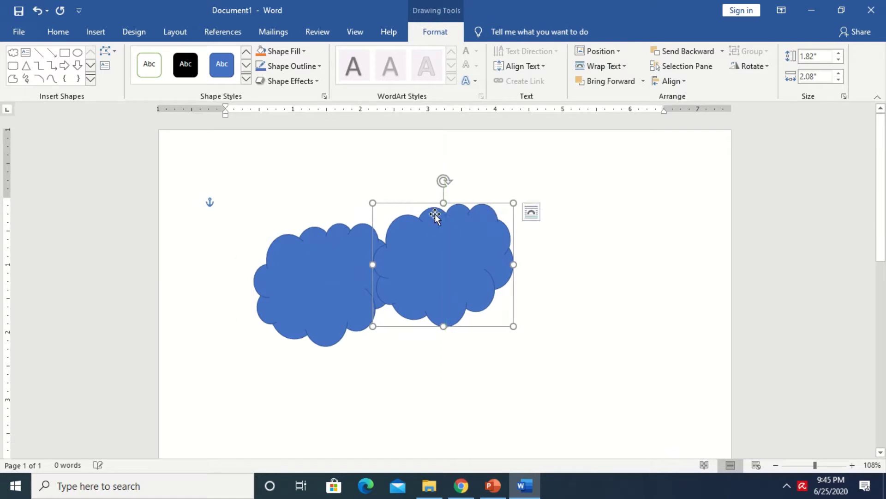
Paste a third cloud and shuffle the clouds into an overlapping group
right_click(518, 329)
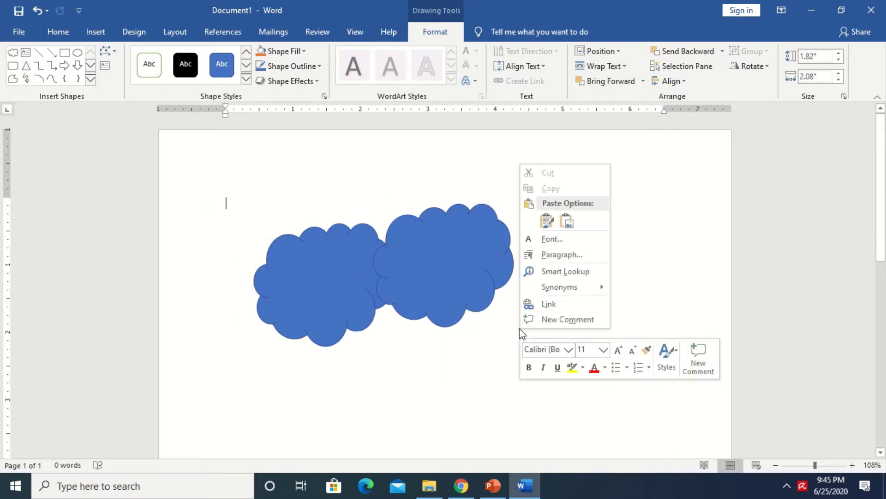
click(546, 222)
mouse_move(337, 240)
mouse_down()
mouse_move(512, 324)
mouse_move(541, 312)
mouse_up()
mouse_move(305, 332)
mouse_down()
mouse_move(328, 366)
mouse_move(317, 364)
mouse_up()
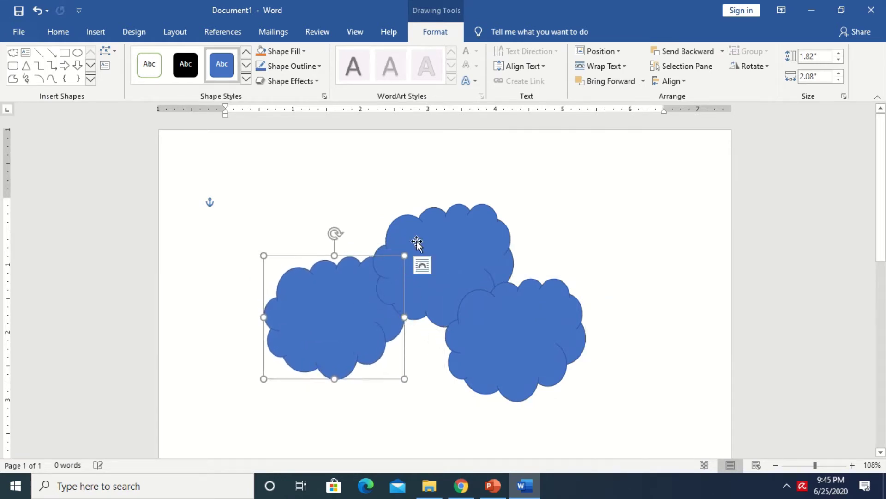
click(416, 205)
drag(423, 219, 385, 215)
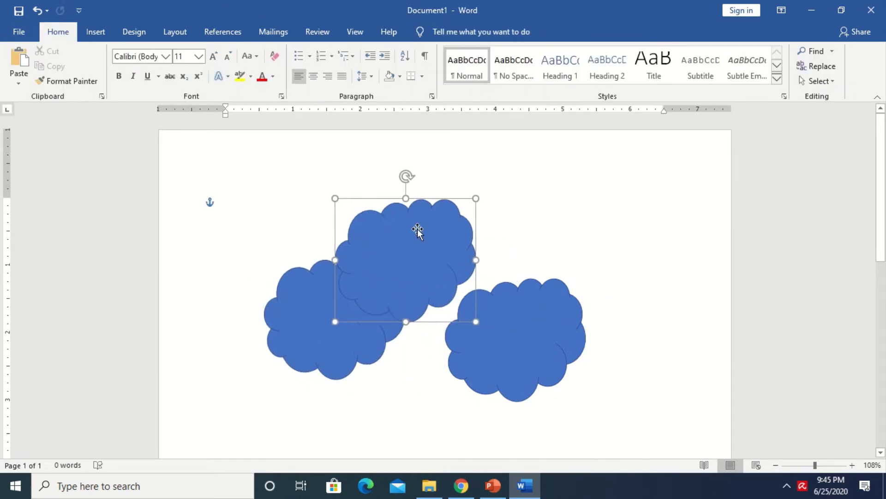
drag(515, 288, 505, 250)
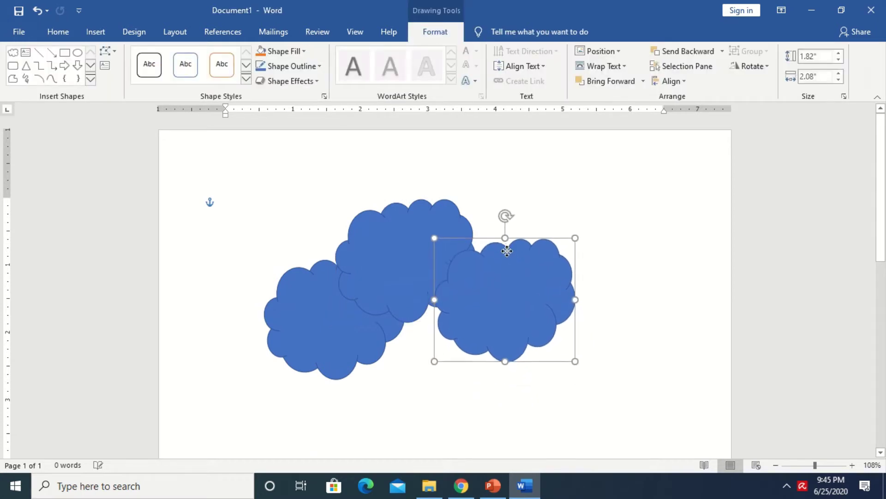
Paste a fourth cloud at the cluster's bottom centre and nudge the right cloud up
right_click(551, 341)
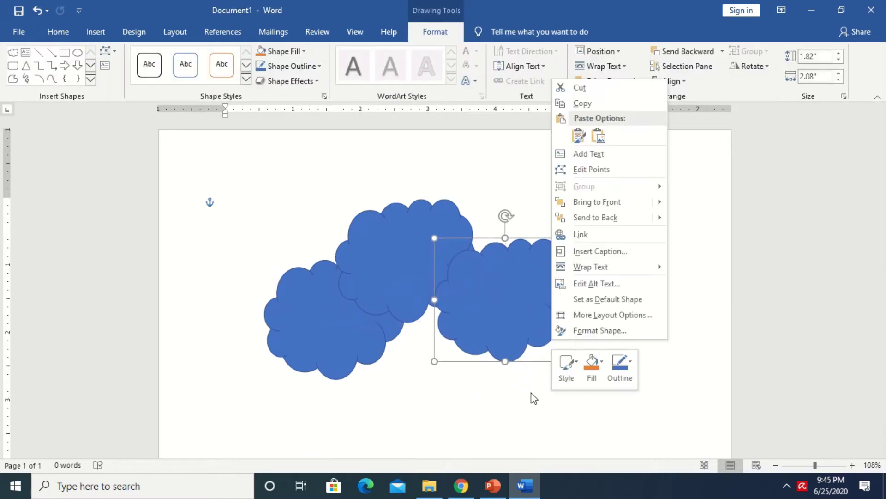
click(580, 137)
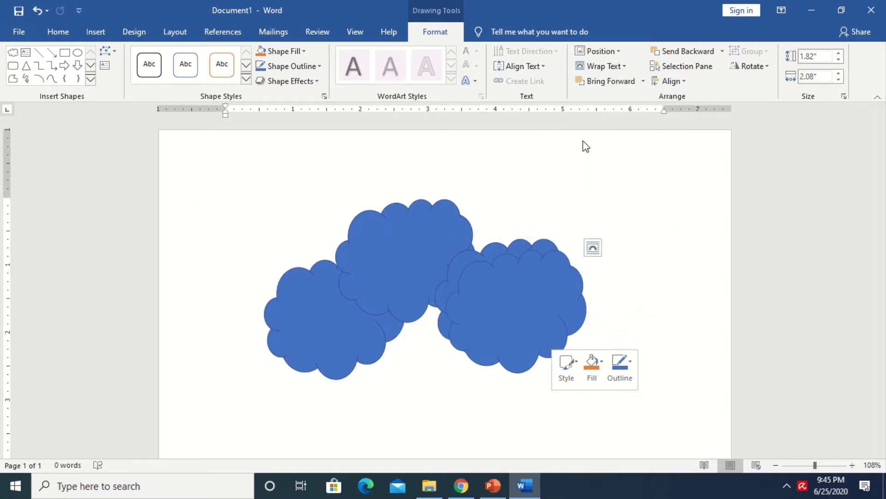
drag(549, 270, 456, 310)
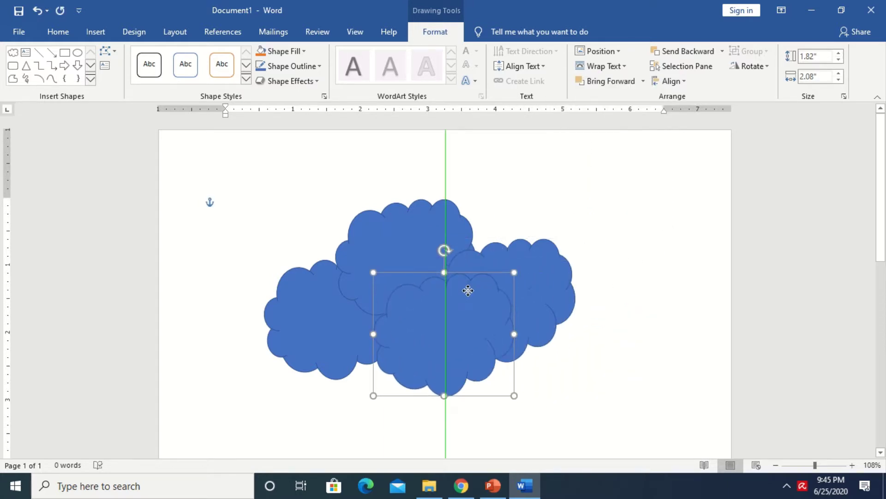
scroll(575, 364, down, 1)
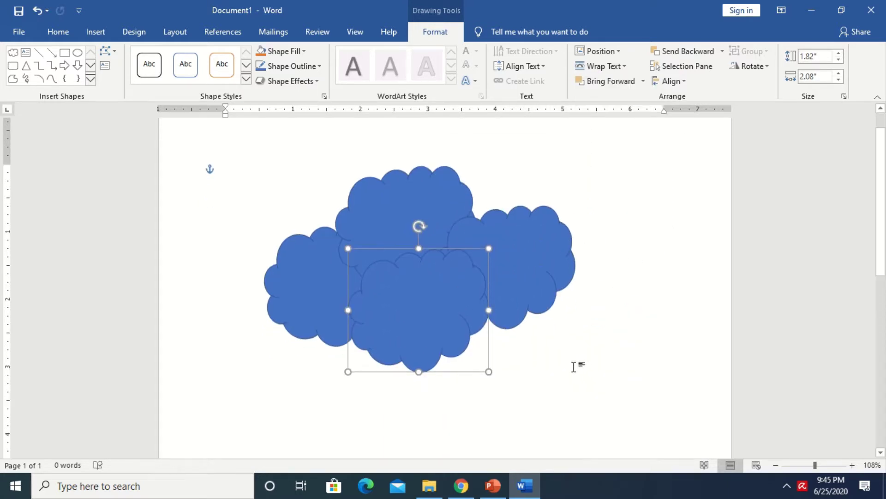
drag(568, 233, 571, 220)
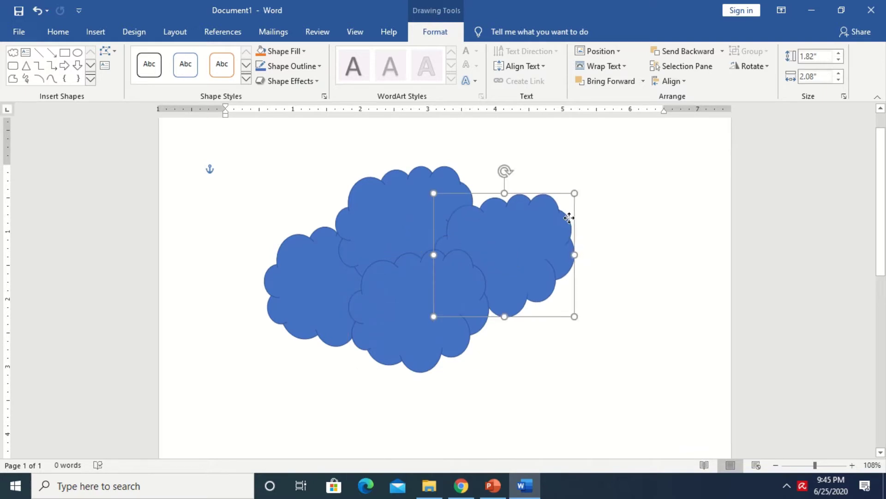
click(526, 363)
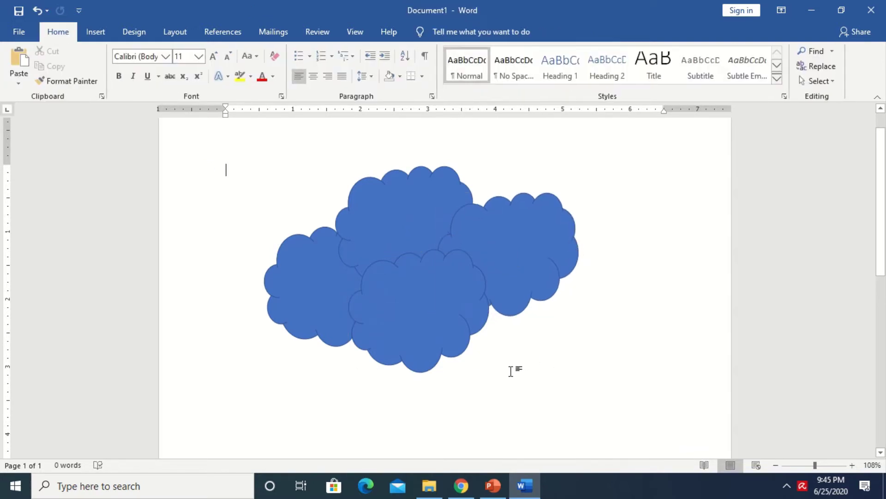
Draw a trapezoid trunk under the cloud crown and size it to 2.19" by 1.85"
click(97, 31)
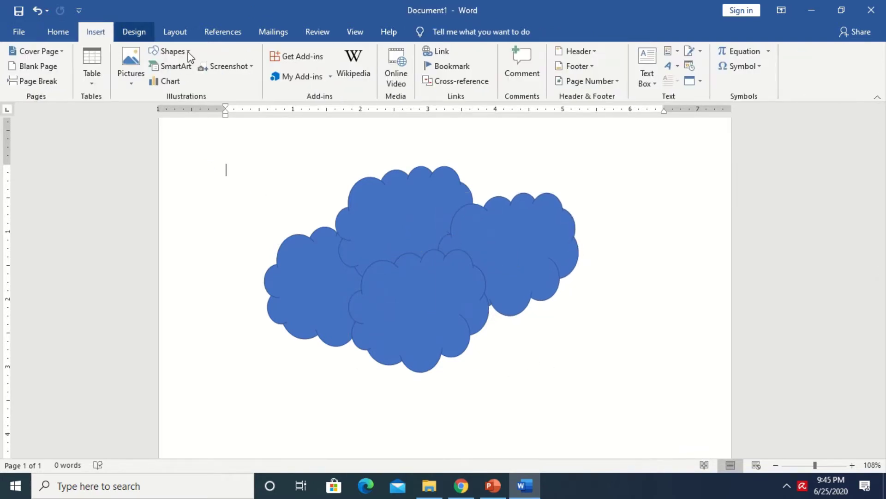
click(182, 53)
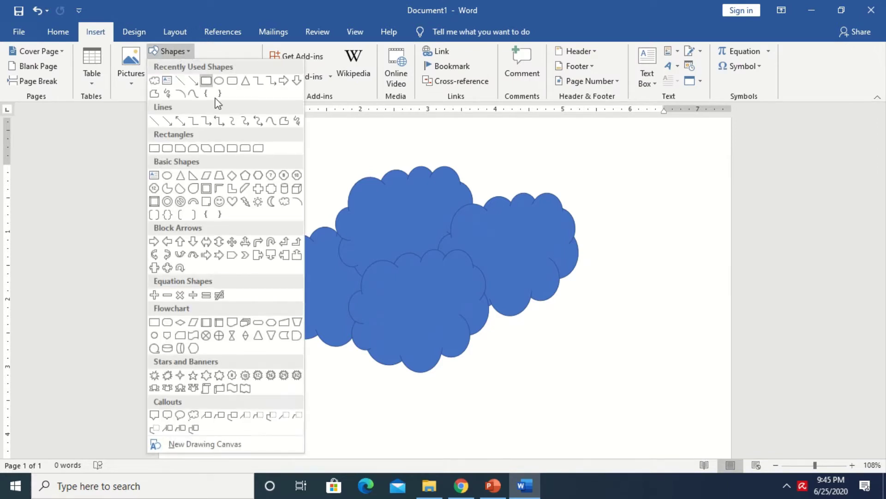
click(220, 175)
scroll(415, 342, down, 1)
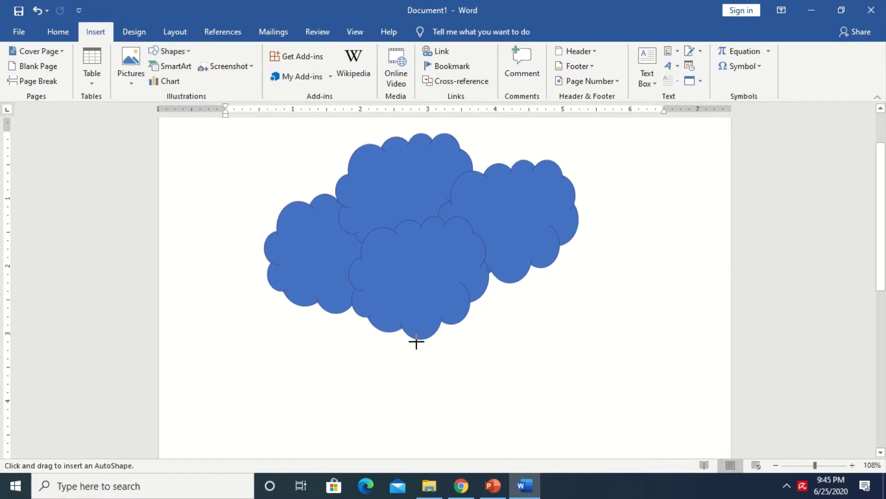
scroll(407, 283, down, 3)
drag(392, 263, 505, 382)
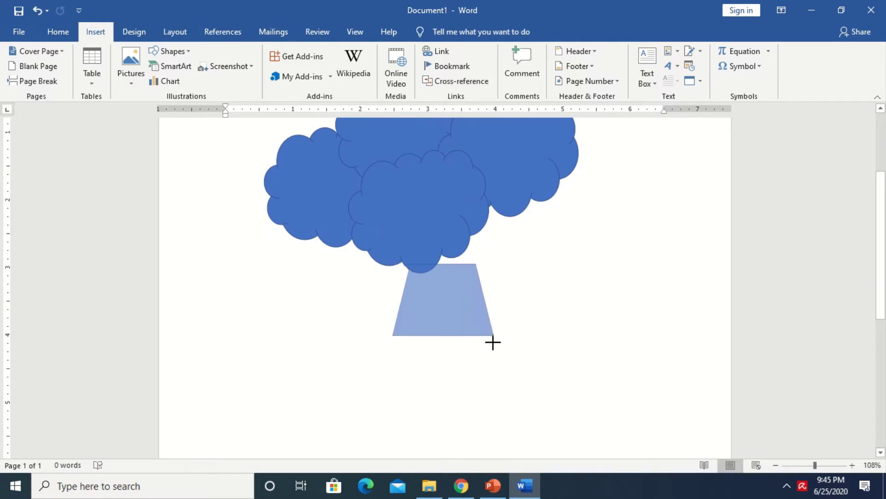
drag(489, 353, 468, 341)
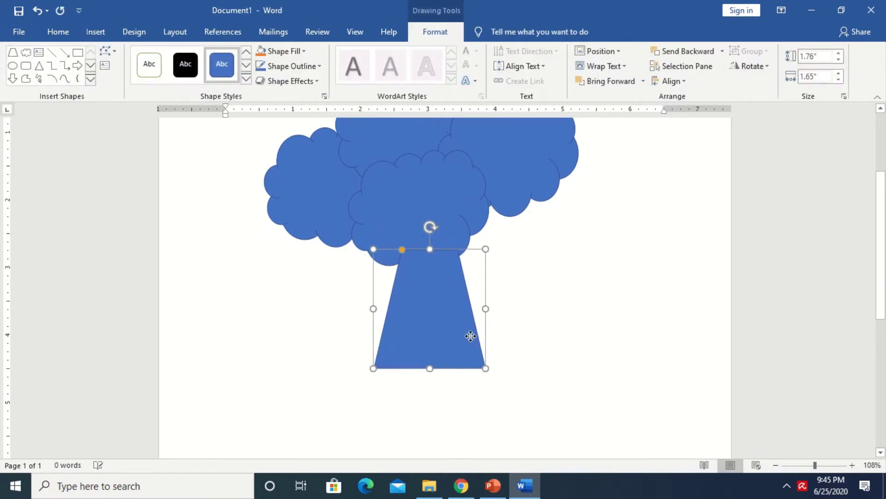
drag(430, 371, 428, 398)
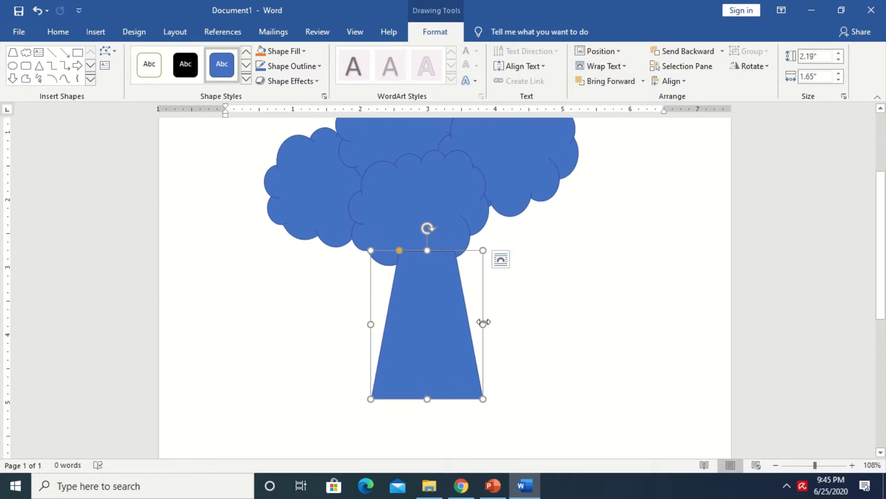
drag(483, 323, 496, 324)
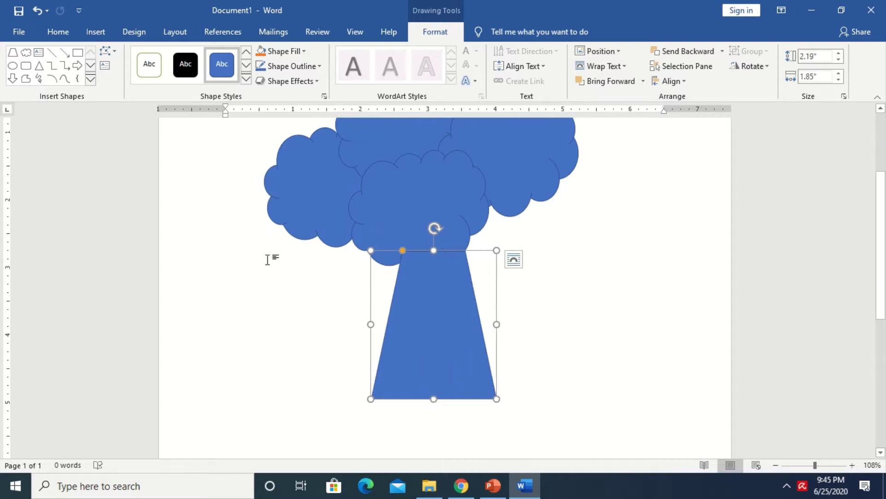
click(306, 311)
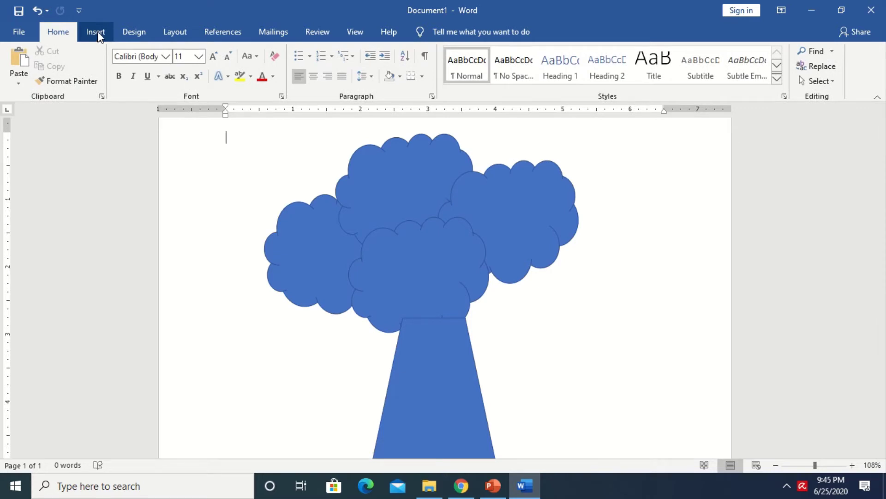
Sketch a scribble root shape, about 1.3" by 3.91", spreading from the trunk's base
click(98, 34)
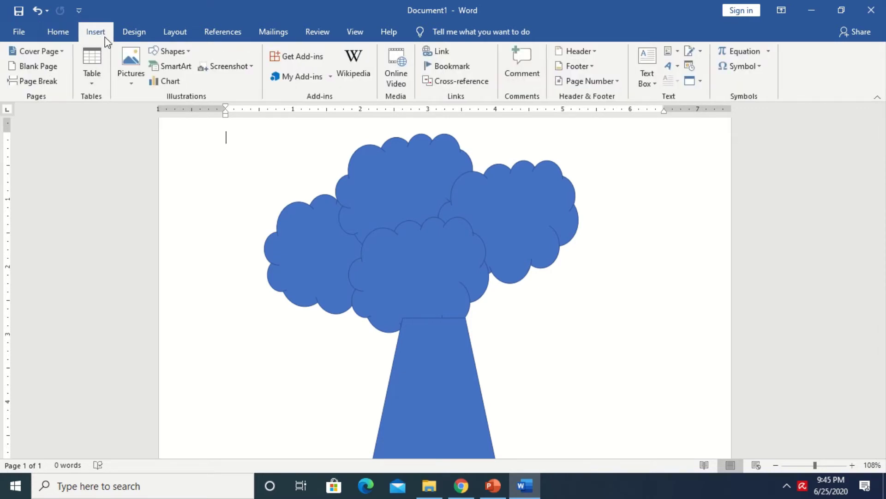
click(189, 54)
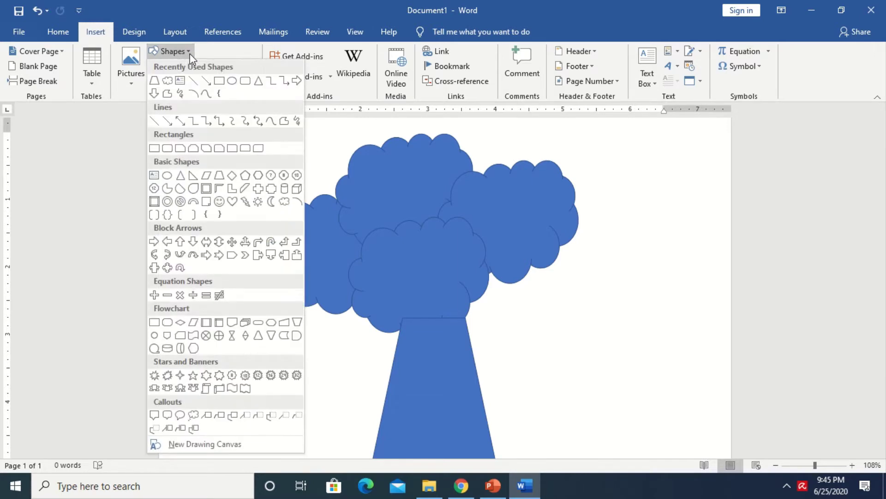
click(180, 93)
scroll(359, 302, down, 5)
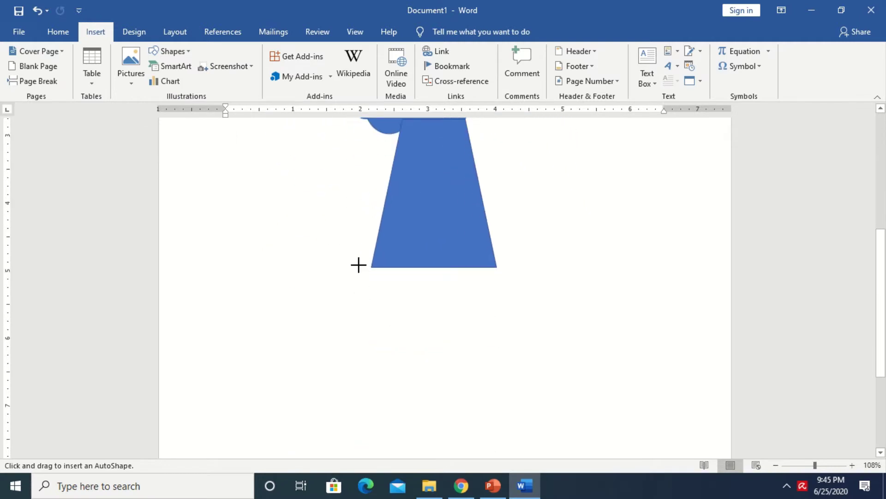
drag(359, 267, 339, 279)
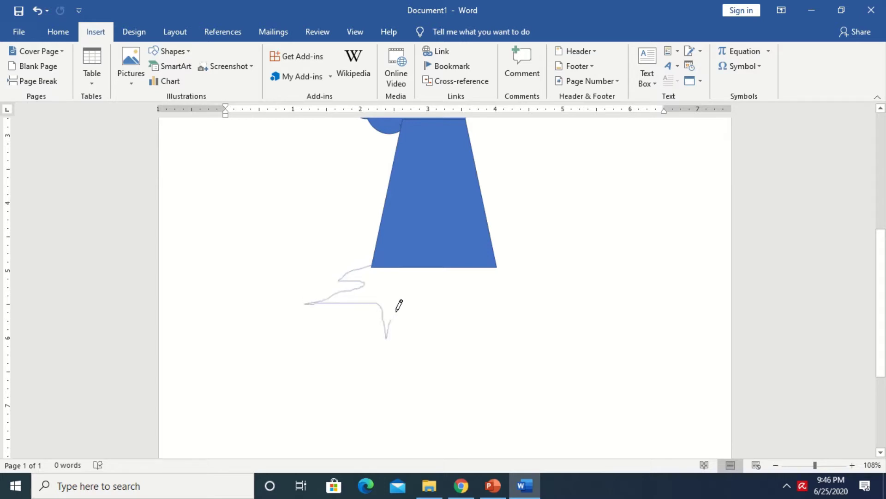
drag(438, 322, 451, 330)
drag(460, 289, 518, 323)
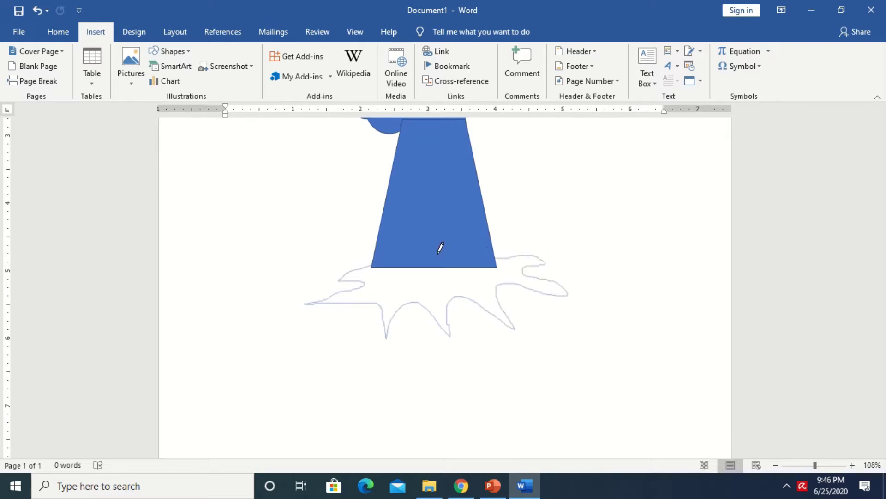
drag(394, 248, 376, 253)
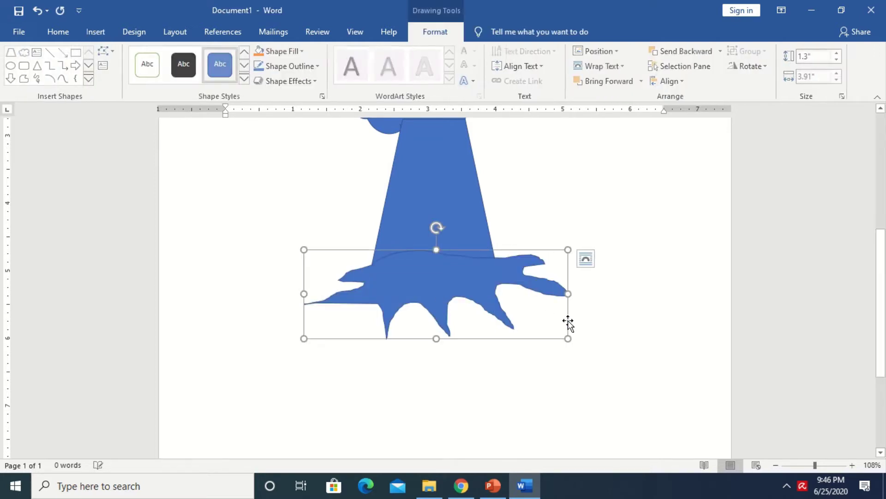
Copy the upper-right cloud and place a pasted copy low on the canopy's right
scroll(595, 346, up, 2)
scroll(609, 323, up, 3)
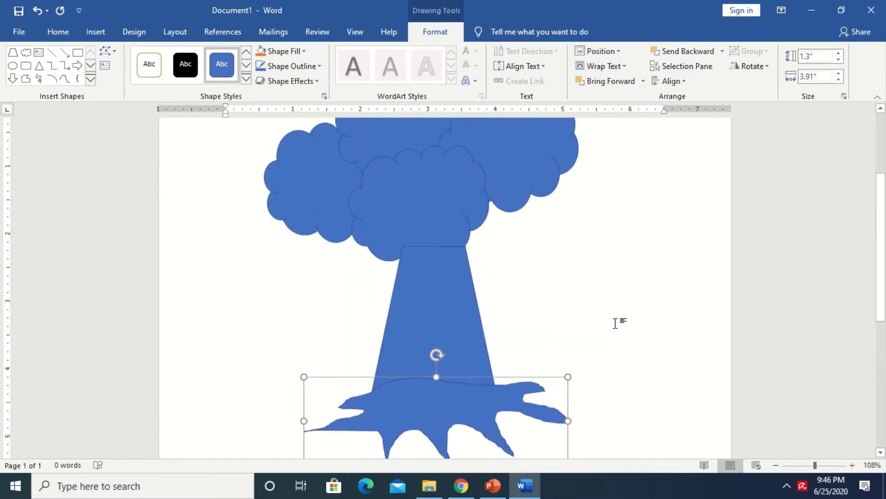
scroll(591, 314, up, 2)
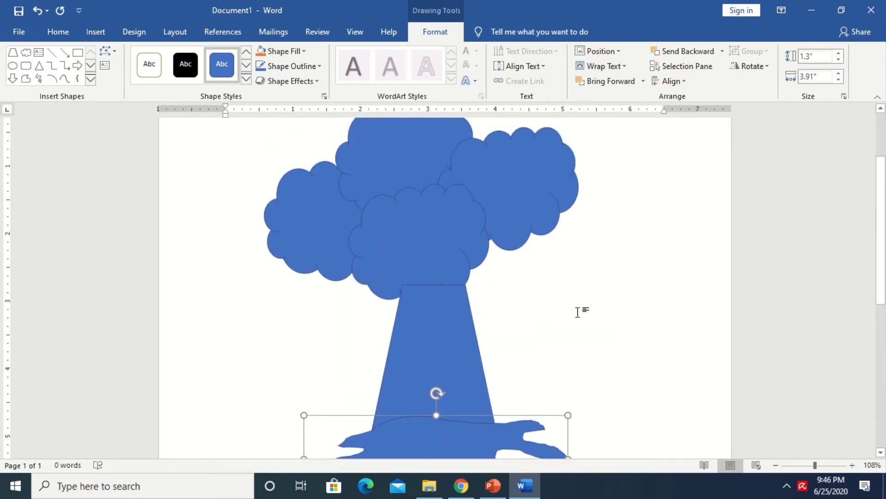
right_click(509, 249)
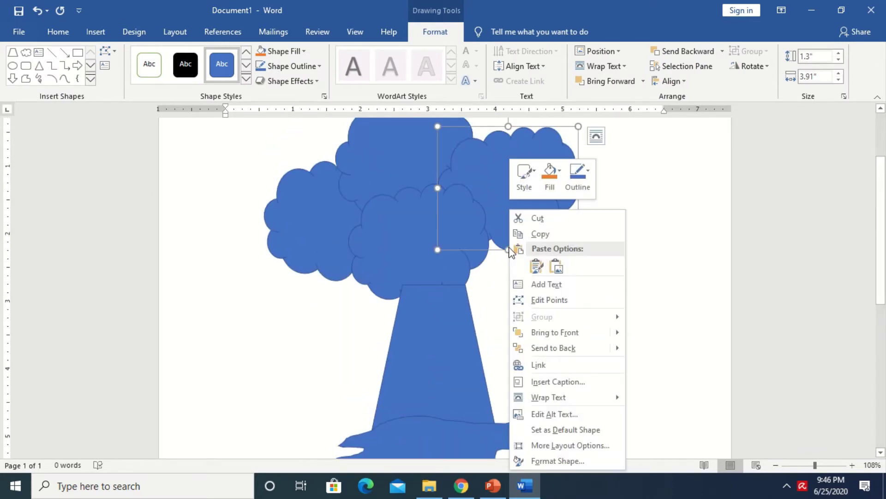
click(541, 235)
right_click(673, 303)
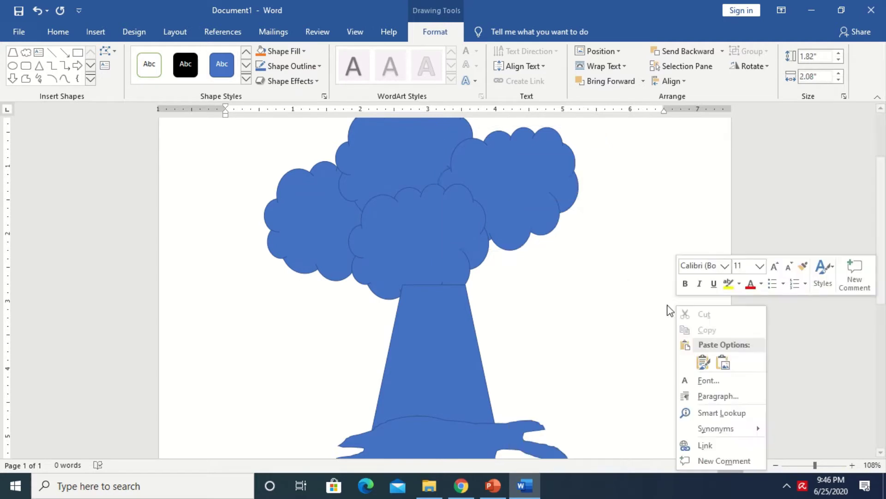
click(704, 367)
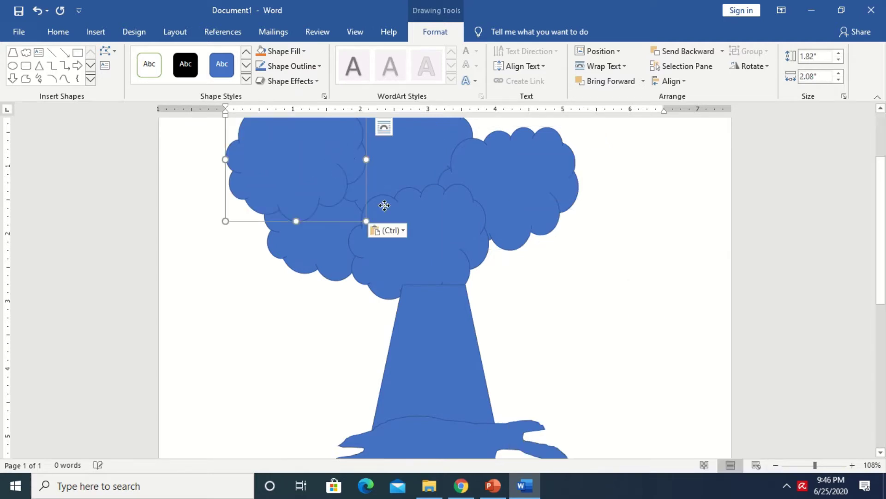
drag(348, 163, 560, 275)
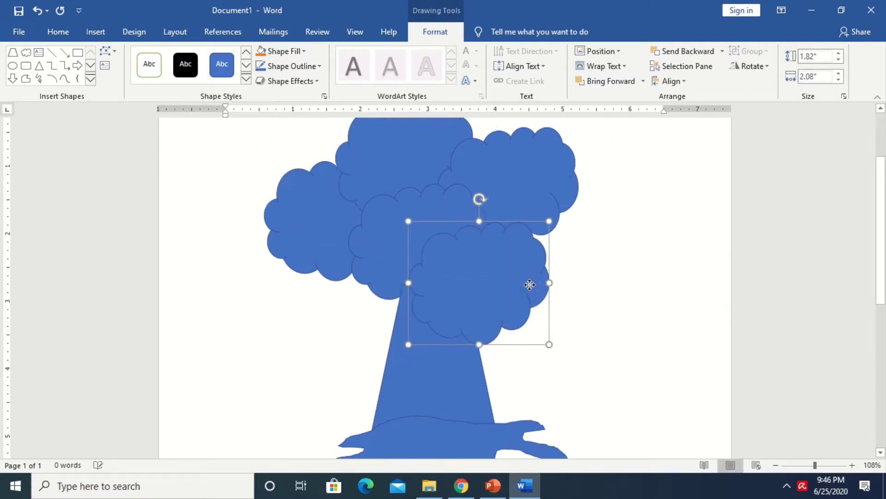
Paste a second cloud copy onto the canopy's lower left
right_click(326, 340)
click(354, 234)
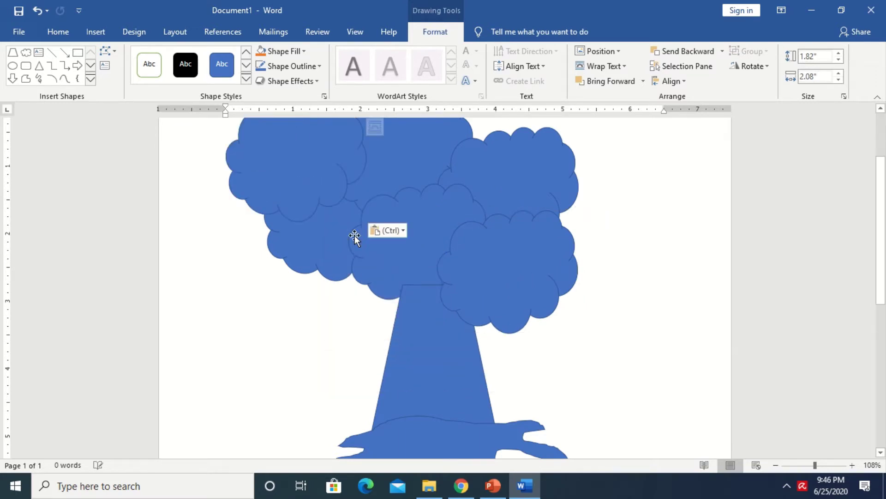
drag(313, 184, 382, 305)
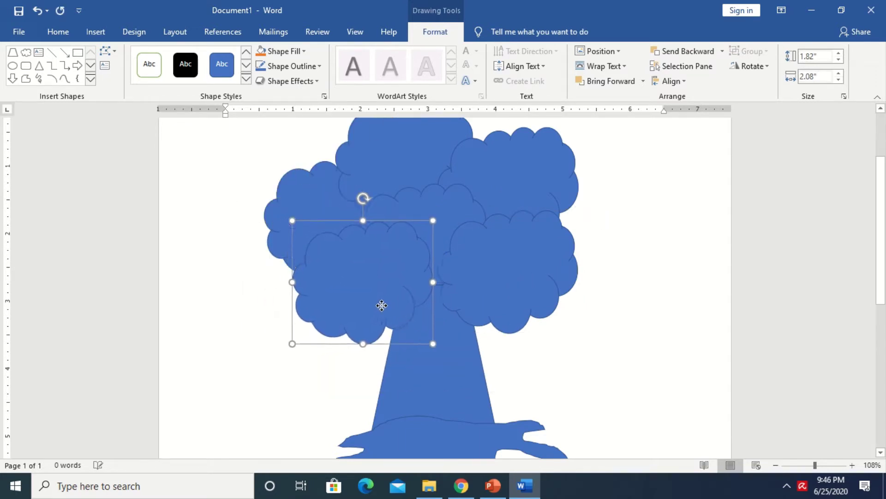
scroll(609, 362, up, 2)
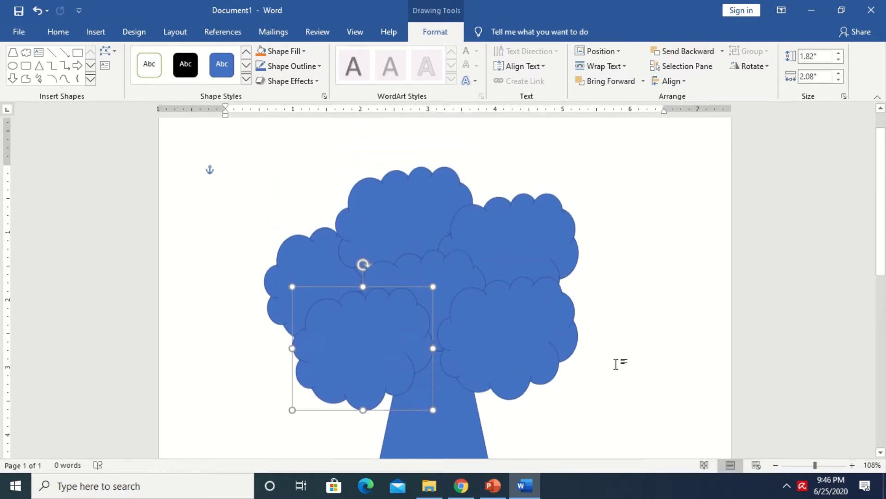
scroll(617, 364, down, 3)
scroll(616, 364, down, 3)
scroll(617, 364, up, 3)
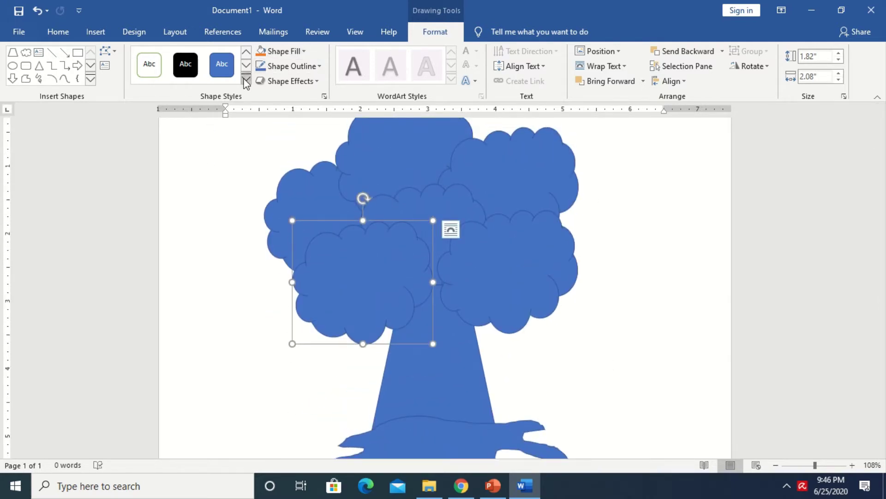
Apply green shape styles to the lower-left and top clouds
click(246, 81)
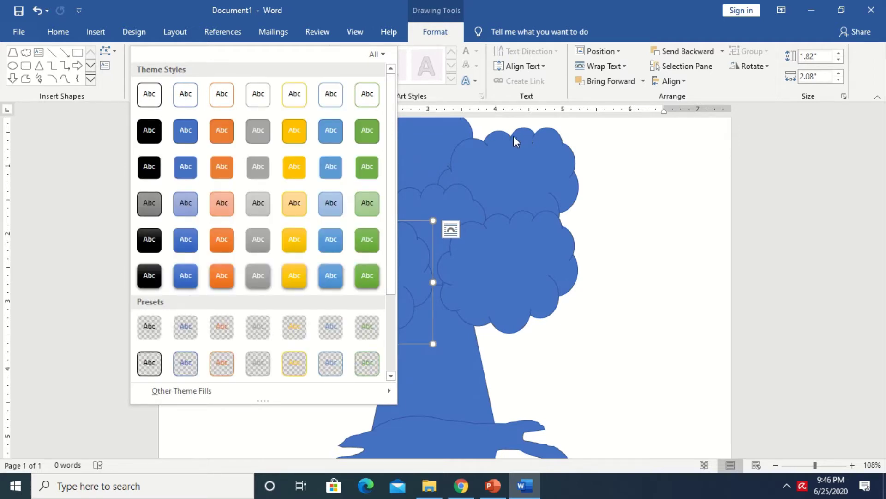
click(633, 171)
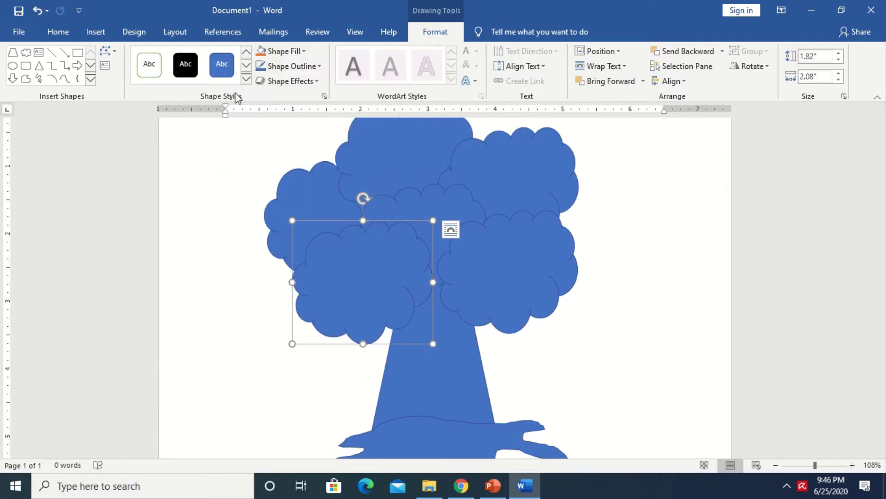
click(247, 82)
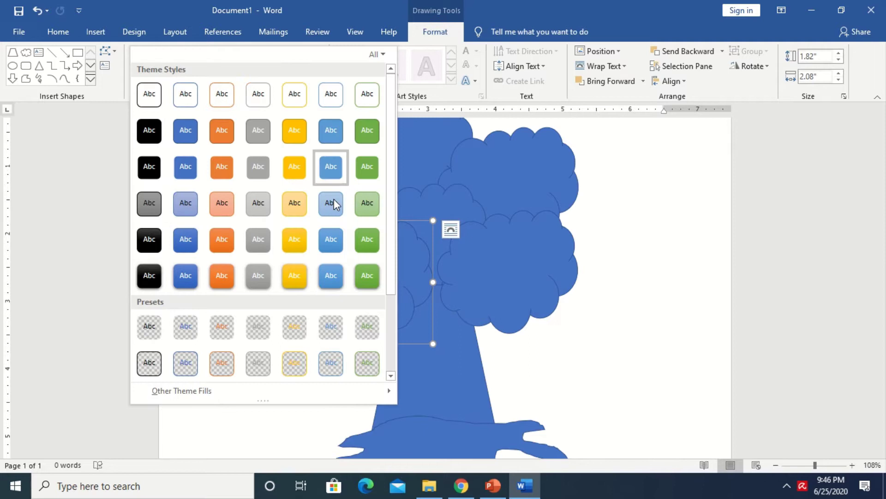
click(360, 243)
click(400, 164)
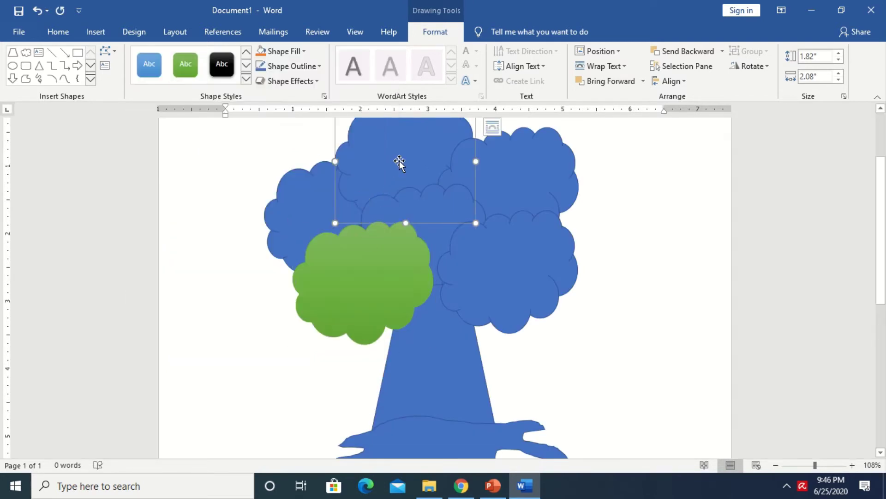
click(247, 79)
click(361, 204)
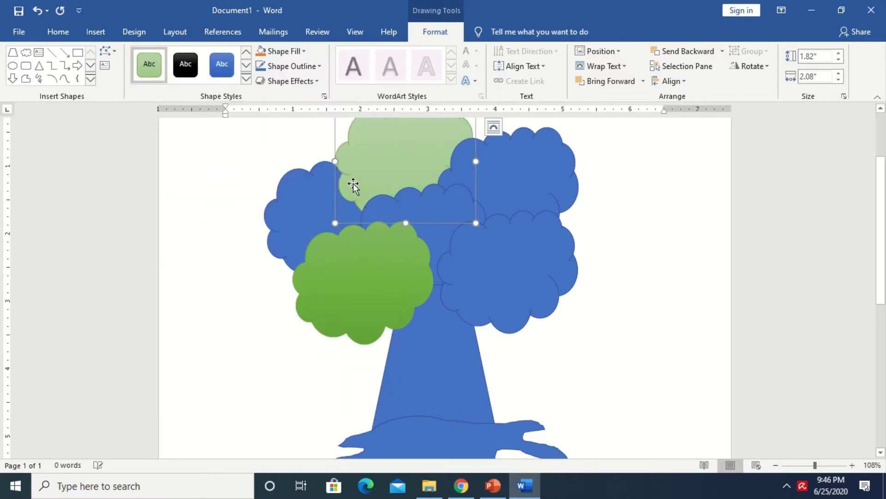
Give the upper-right and left clouds green shape styles
click(506, 170)
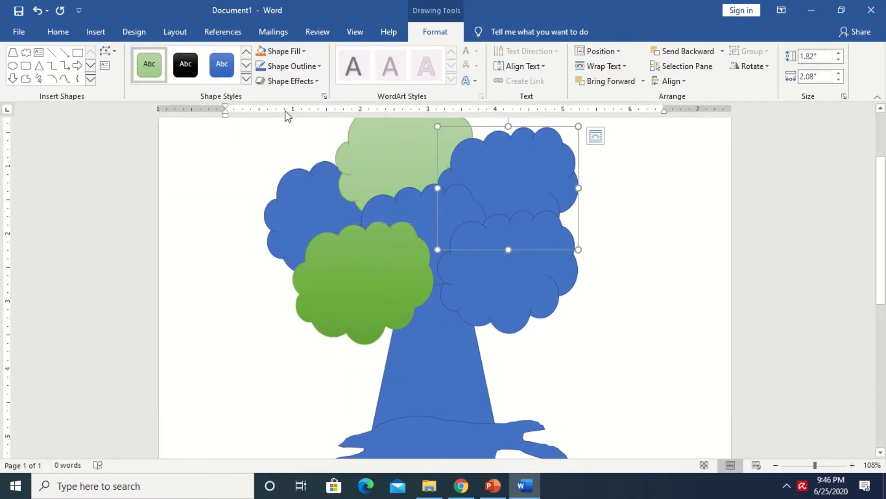
click(247, 78)
click(376, 245)
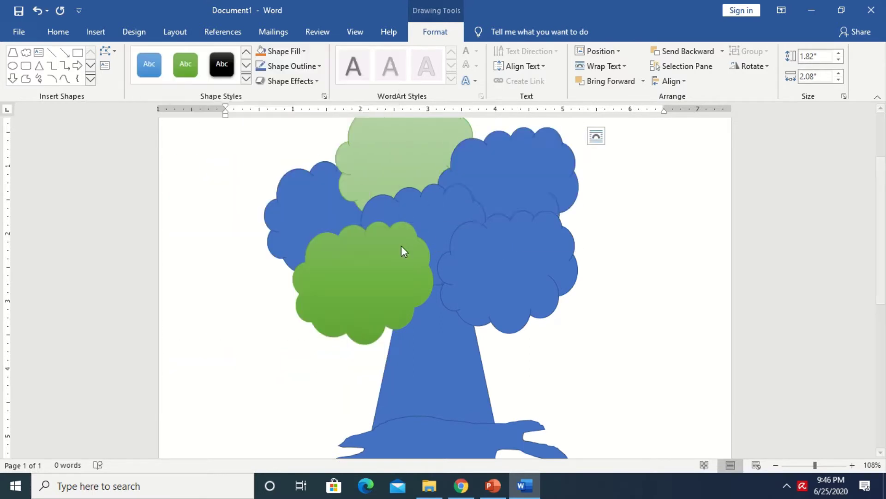
click(319, 210)
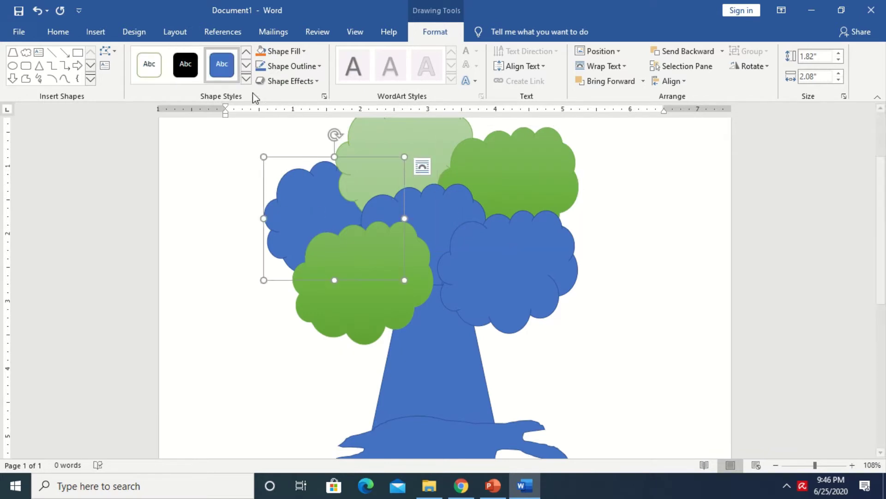
click(247, 79)
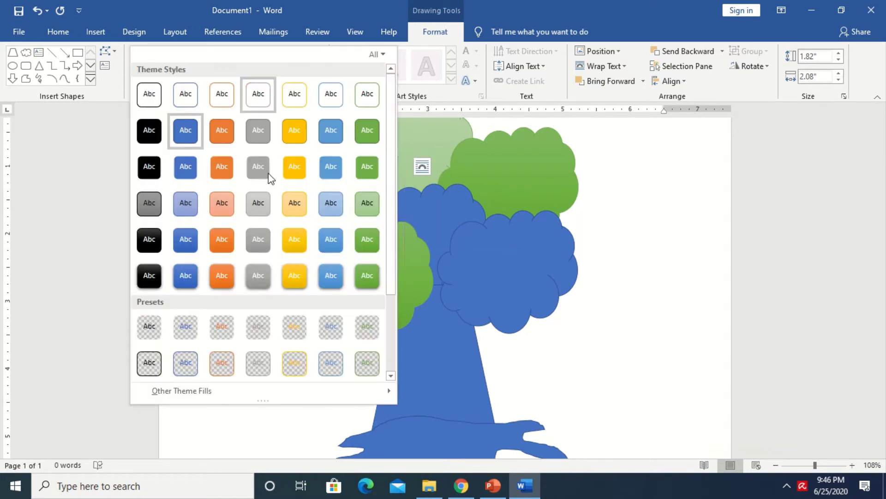
click(367, 235)
Turn the lower-right and middle clouds green as well
click(524, 263)
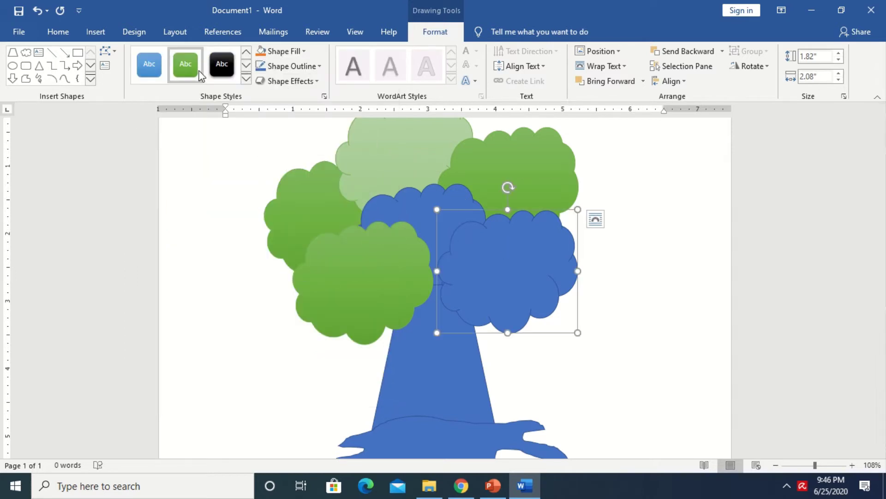
click(186, 64)
click(410, 197)
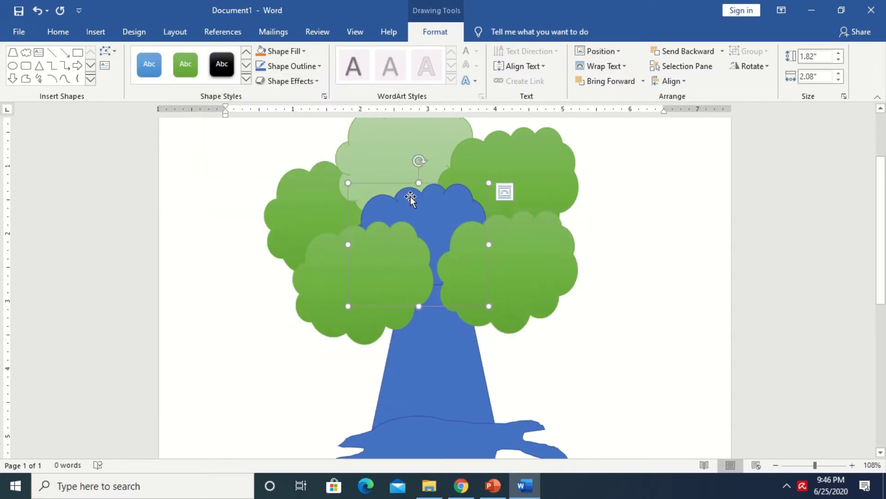
click(185, 65)
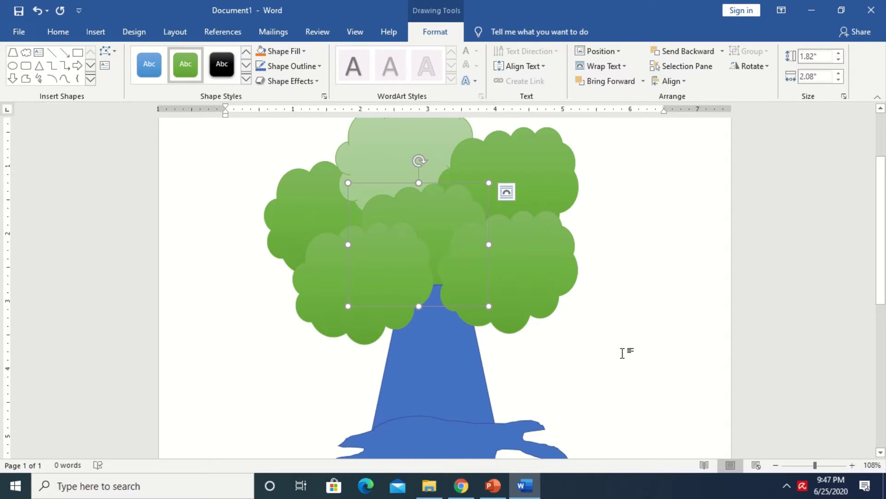
click(622, 352)
click(456, 401)
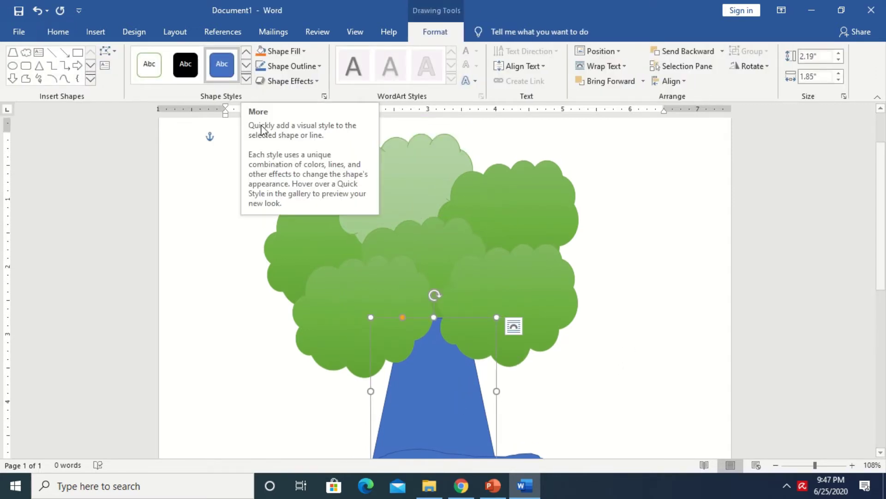
Fill the trunk with dark gold
click(247, 80)
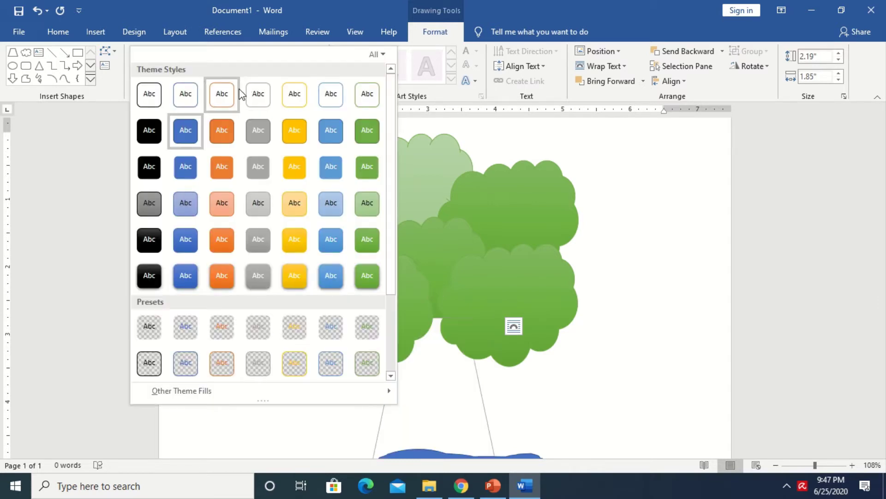
click(611, 179)
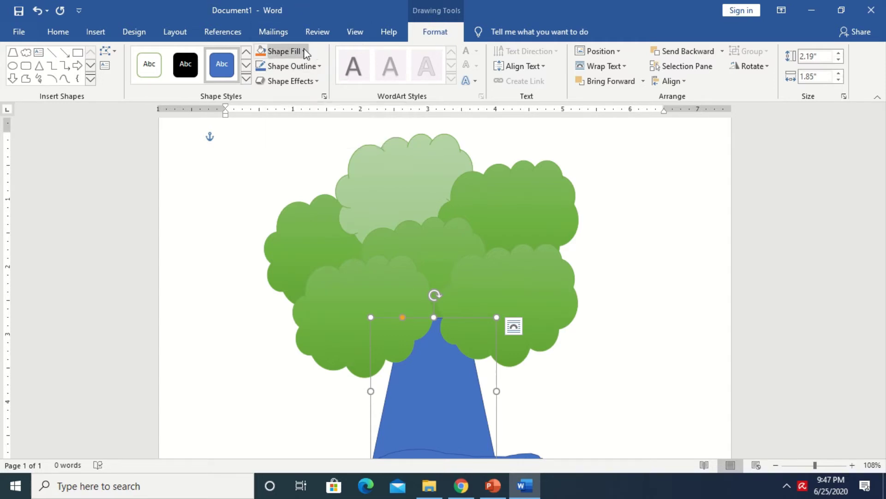
click(283, 52)
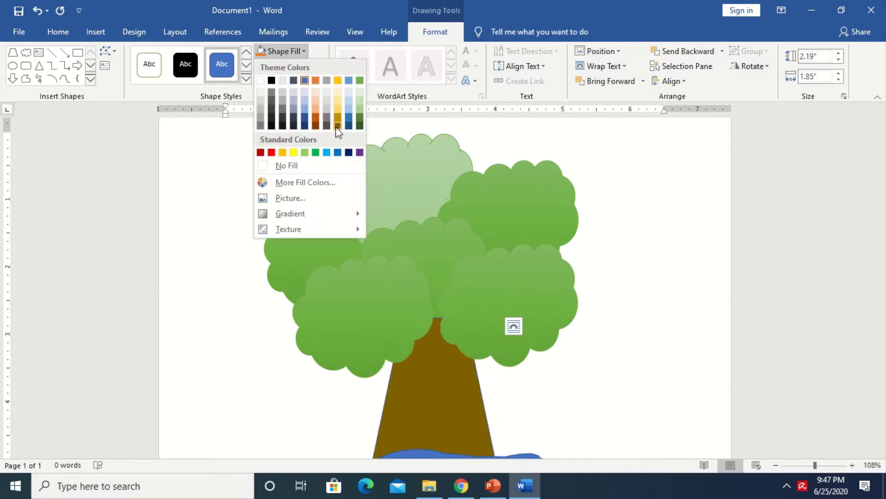
click(338, 118)
scroll(473, 207, down, 3)
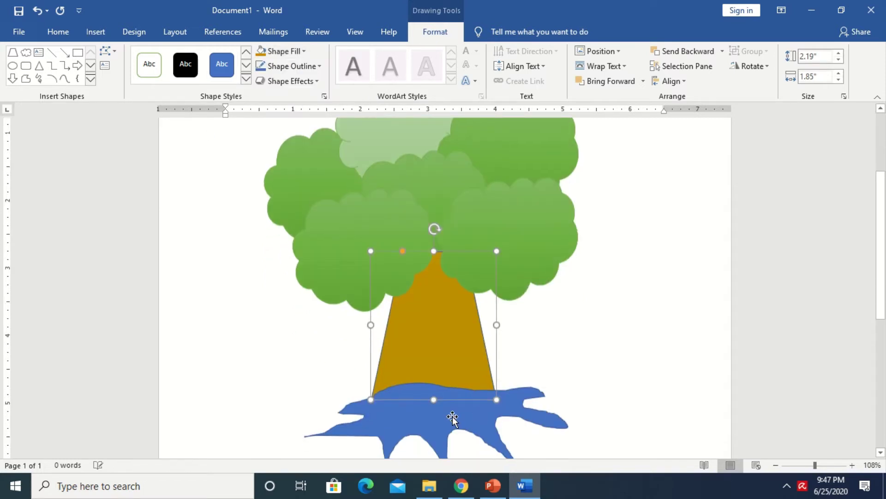
Fill the root shape with dark brown
click(451, 419)
click(303, 52)
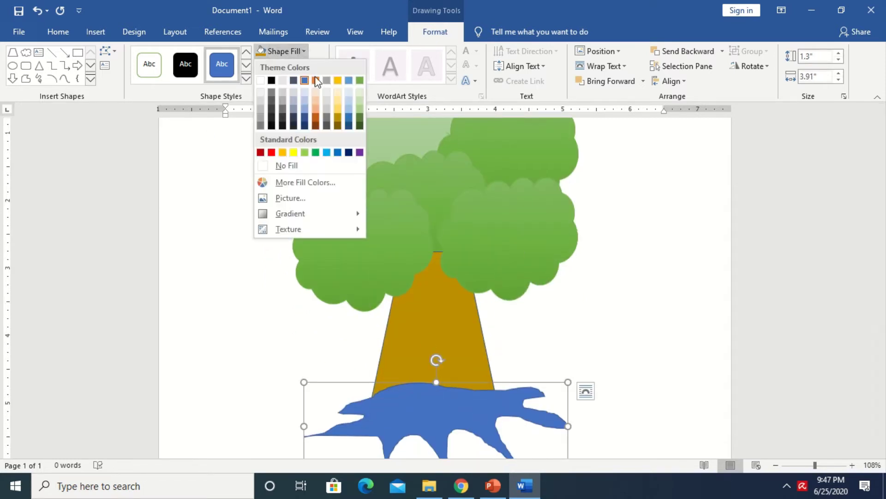
click(336, 128)
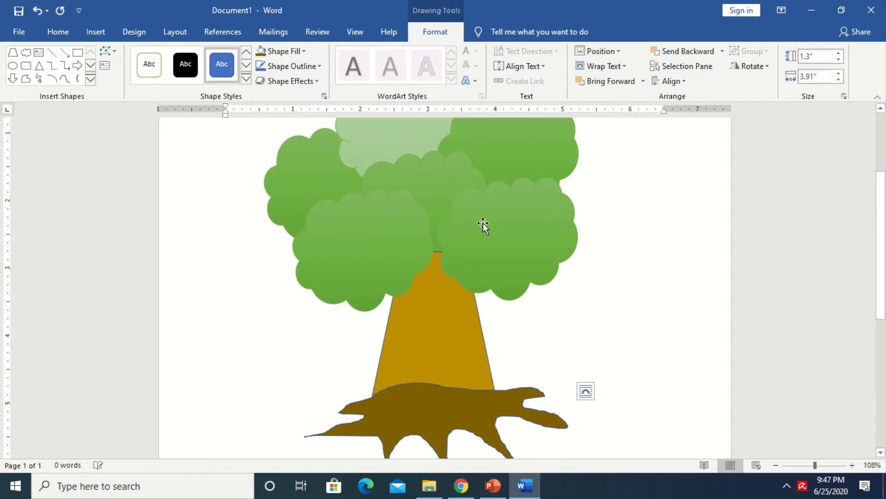
click(633, 292)
scroll(632, 318, down, 2)
Draw a blue circle about 1.16" by 1.21" over the left side of the green crown
scroll(631, 318, down, 2)
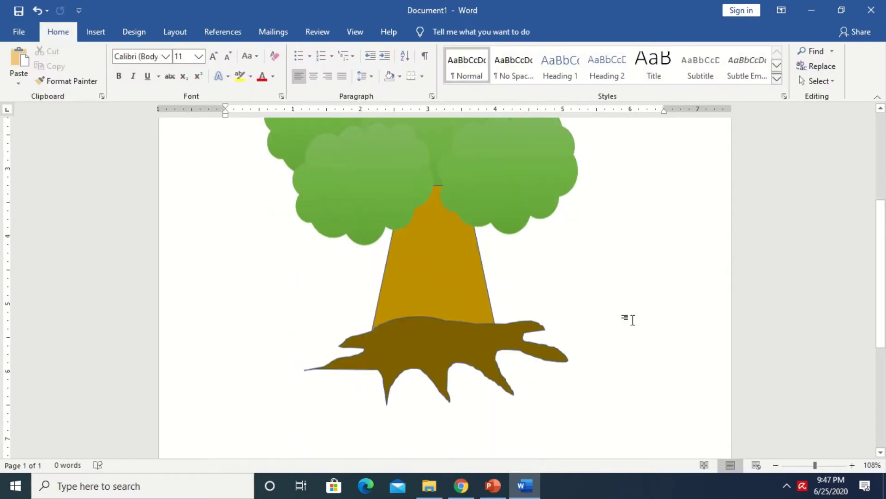
scroll(635, 318, up, 5)
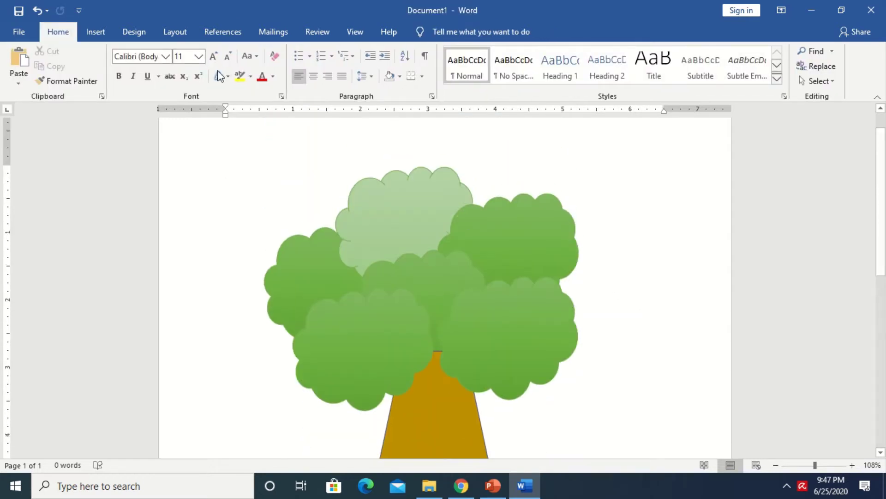
click(99, 35)
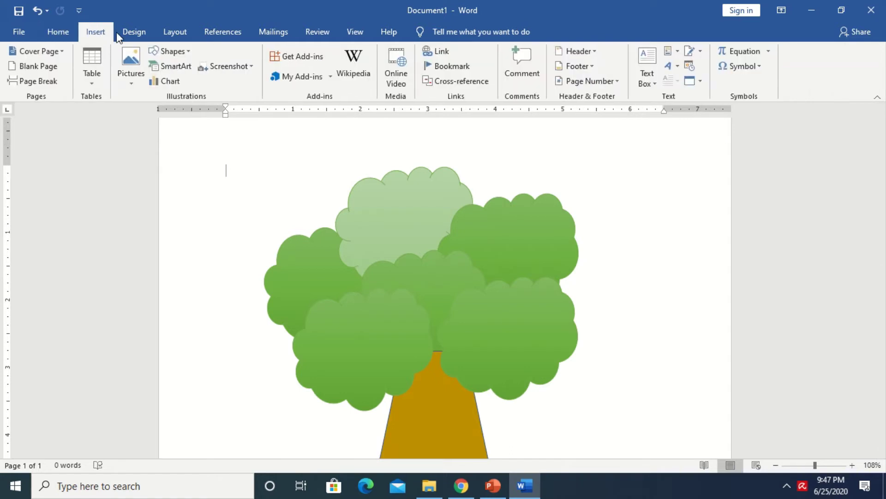
click(182, 51)
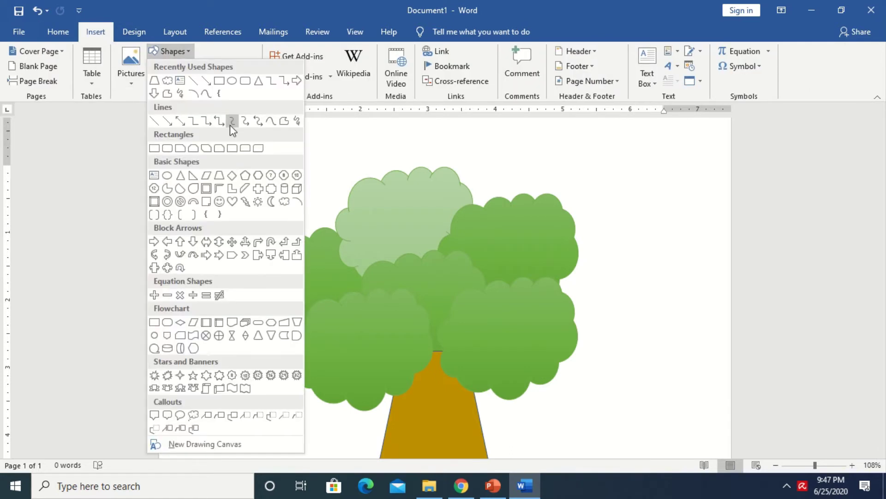
click(232, 81)
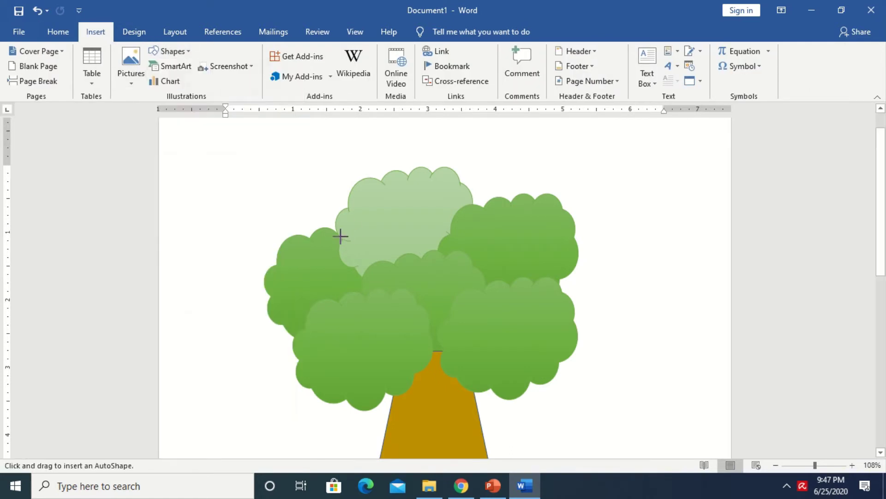
mouse_move(328, 239)
mouse_down()
mouse_move(401, 294)
mouse_move(411, 318)
mouse_up()
mouse_move(381, 263)
mouse_down()
mouse_move(356, 260)
mouse_move(372, 264)
mouse_up()
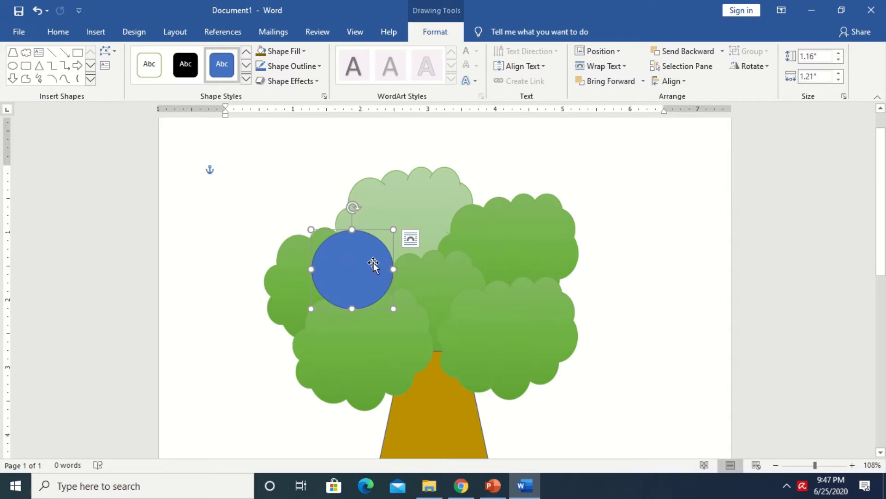
Copy the circle and paste a duplicate onto the page
right_click(374, 264)
click(415, 36)
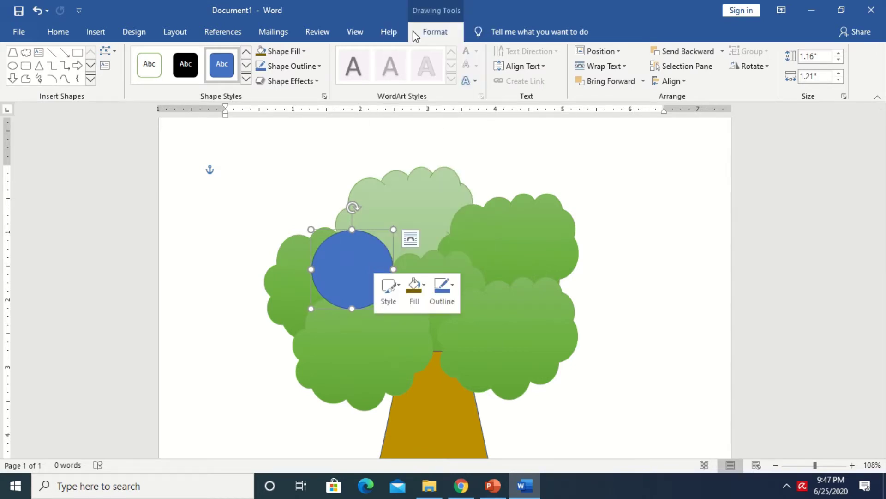
right_click(661, 270)
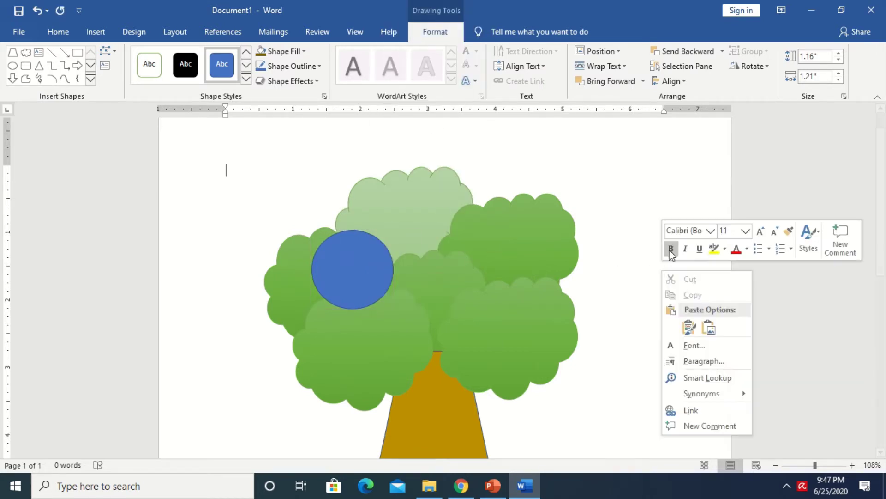
click(690, 326)
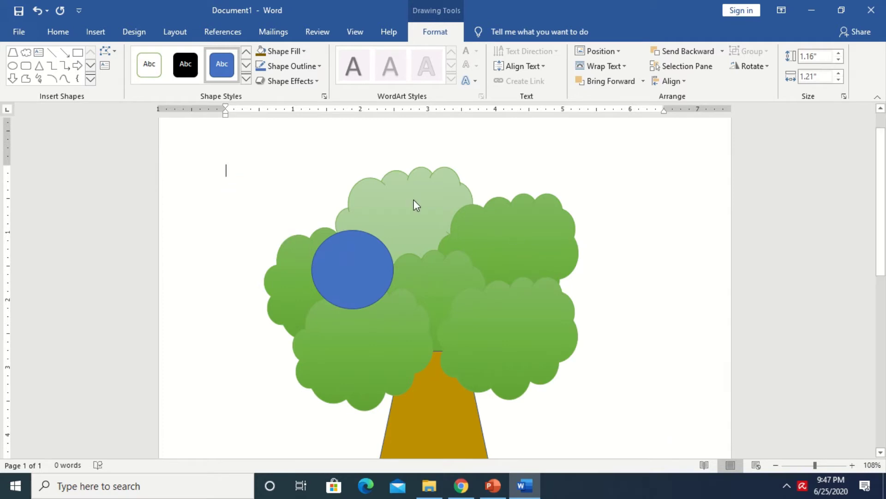
Move the pasted circle to the crown's right and paste another at the crown's centre
mouse_move(287, 204)
mouse_down()
mouse_move(429, 249)
mouse_move(500, 255)
mouse_up()
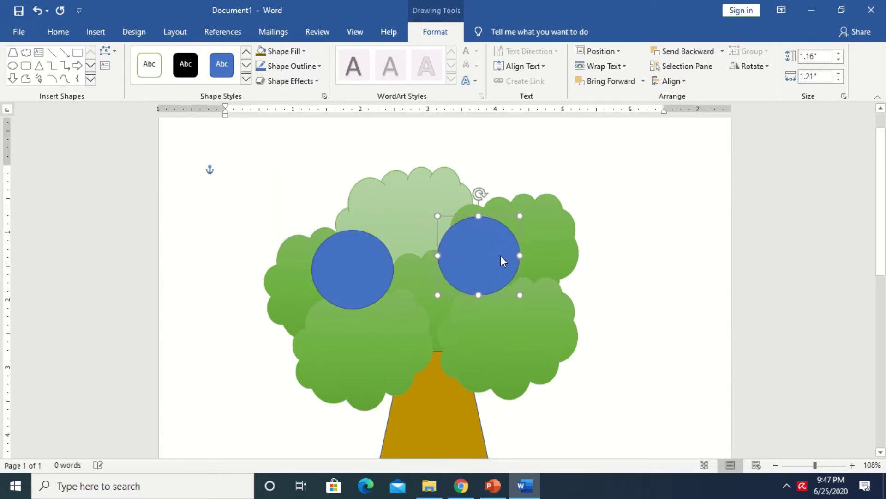
right_click(625, 329)
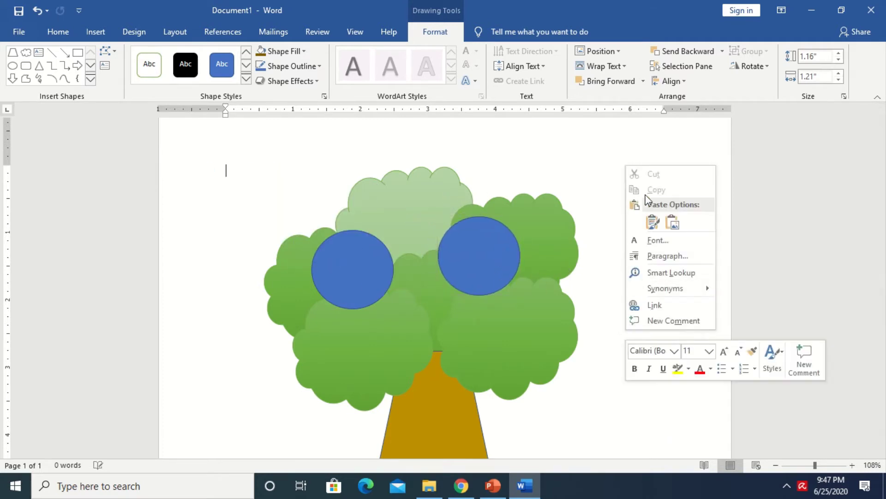
click(653, 222)
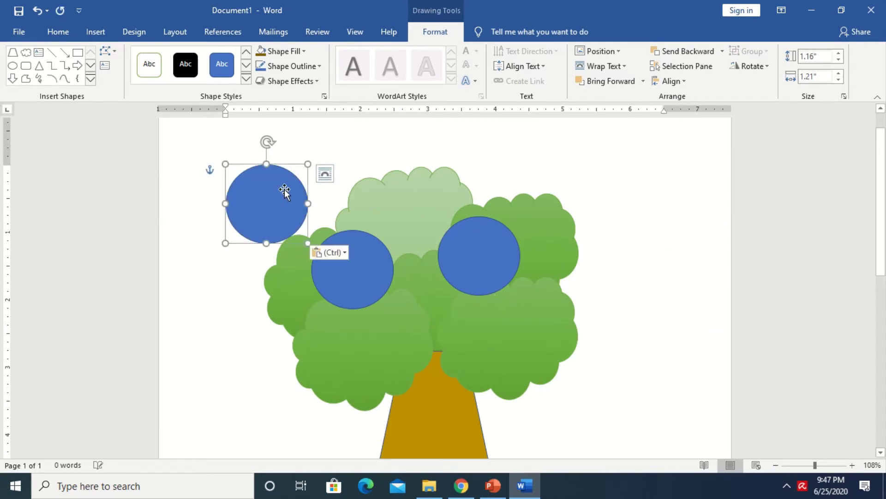
drag(285, 191, 450, 326)
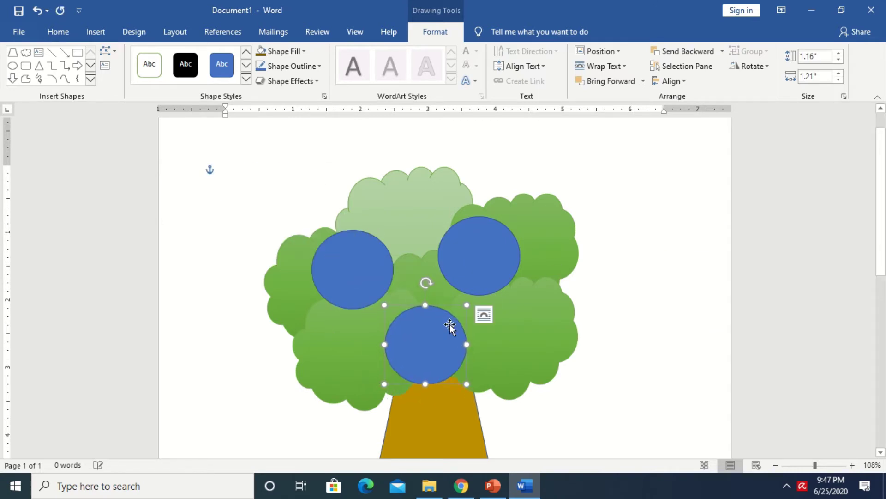
Paste a third circle and drag it down beside the trunk's base
scroll(598, 334, down, 2)
scroll(600, 332, down, 2)
right_click(619, 327)
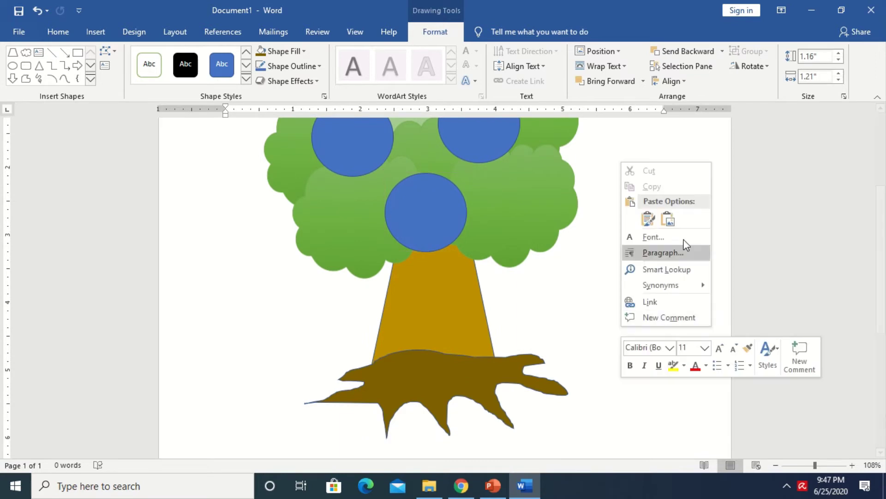
click(649, 219)
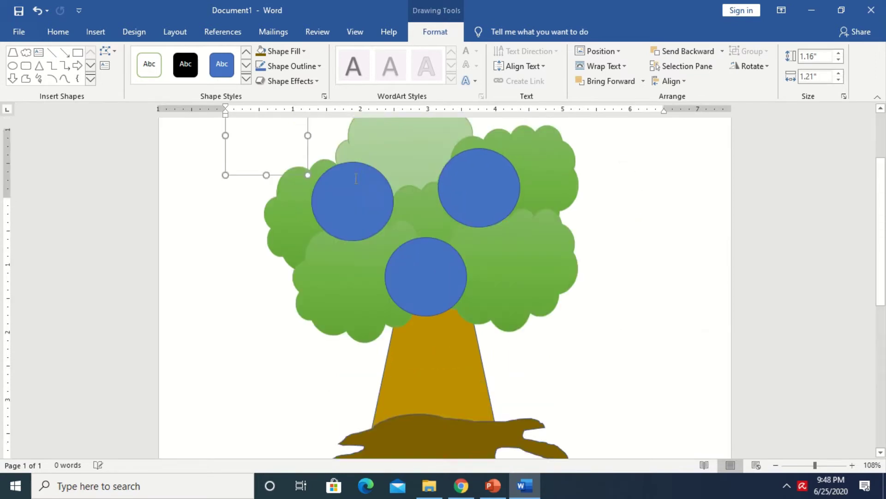
scroll(356, 178, up, 3)
mouse_move(293, 243)
mouse_down()
mouse_move(374, 448)
mouse_move(403, 394)
mouse_up()
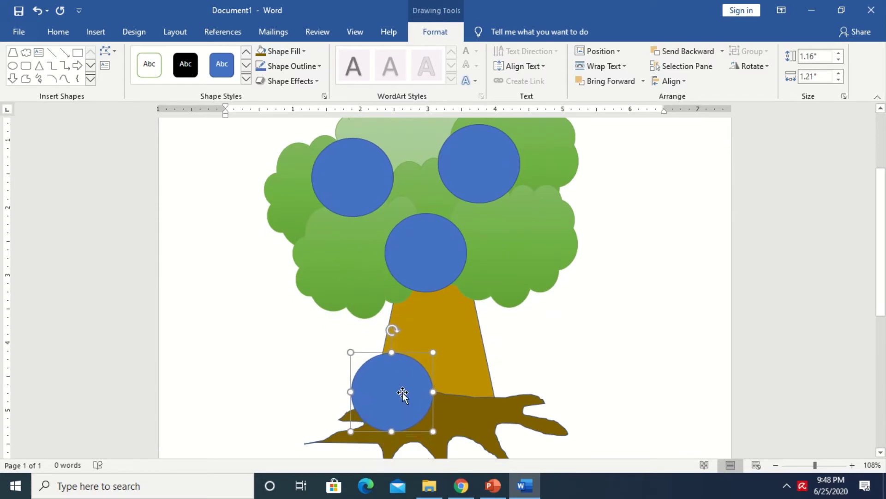
Copy that circle and paste another with Ctrl+V, setting it beside the trunk's base
right_click(414, 382)
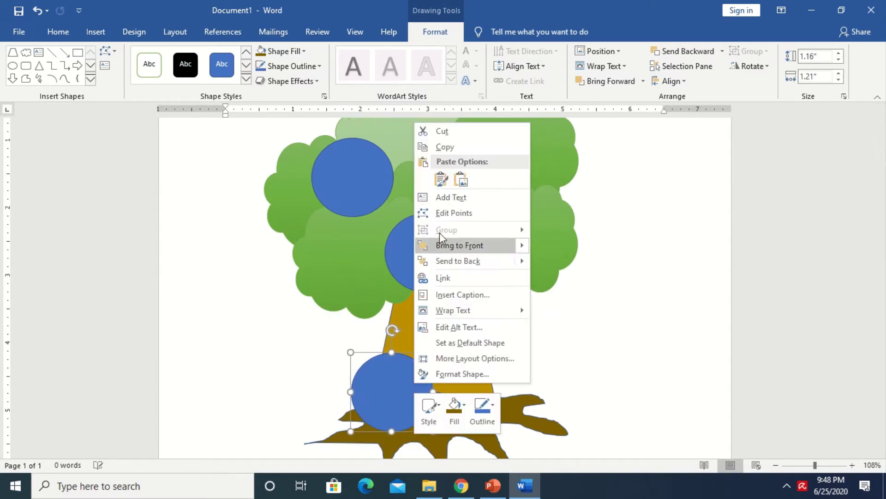
click(433, 146)
click(620, 388)
scroll(620, 387, up, 1)
right_click(620, 388)
scroll(539, 415, down, 1)
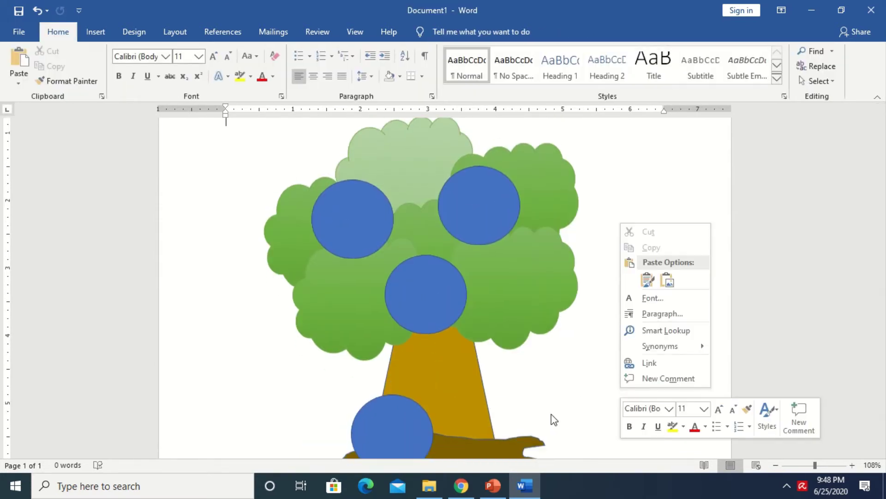
scroll(600, 346, down, 2)
click(646, 284)
key(ctrl+v)
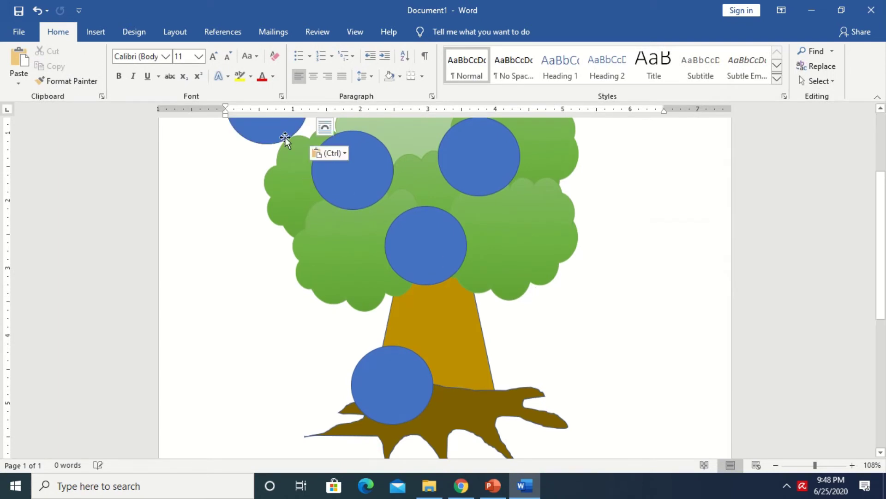
scroll(284, 137, up, 3)
scroll(359, 327, down, 2)
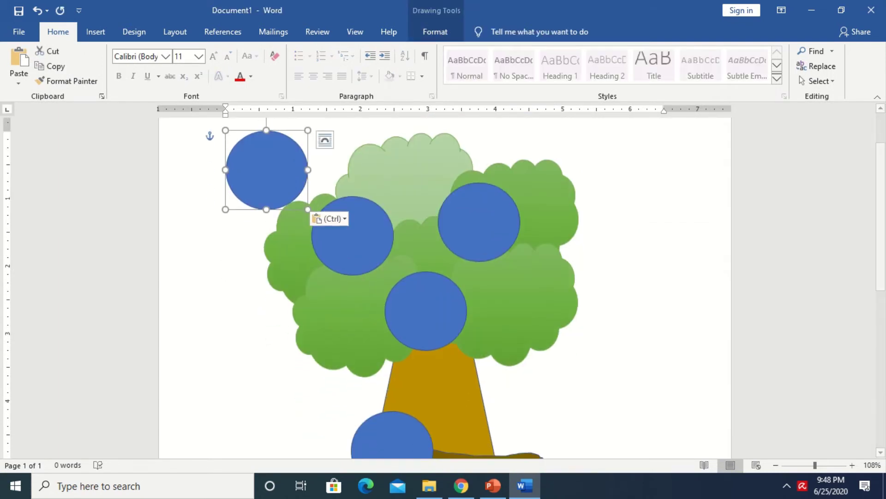
mouse_move(275, 167)
mouse_down()
mouse_move(503, 443)
mouse_move(493, 435)
mouse_up()
Fine-tune the position of a circle at the trunk's base
scroll(525, 372, down, 8)
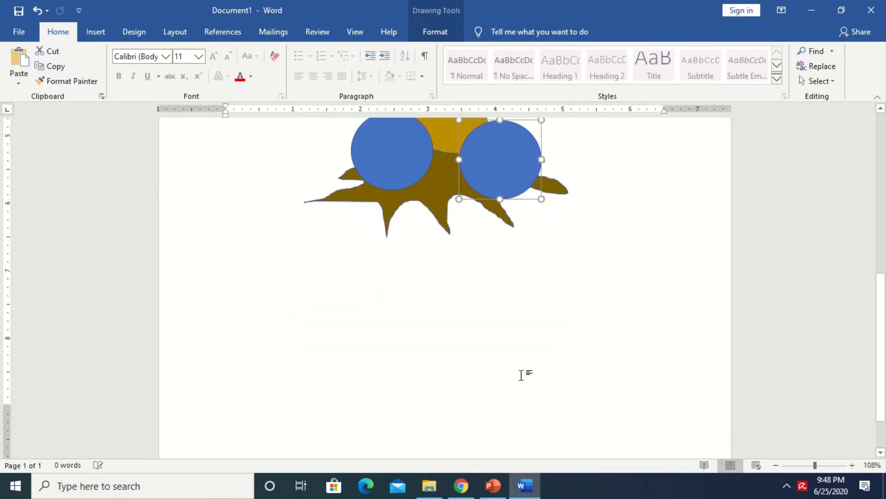
scroll(534, 220, down, 1)
scroll(498, 191, up, 2)
drag(498, 191, 480, 176)
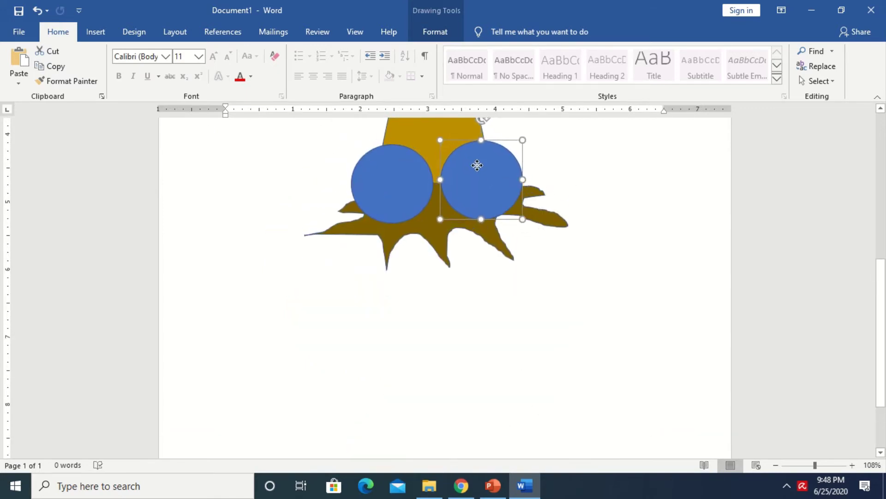
scroll(578, 259, up, 1)
scroll(609, 287, up, 3)
scroll(610, 290, up, 3)
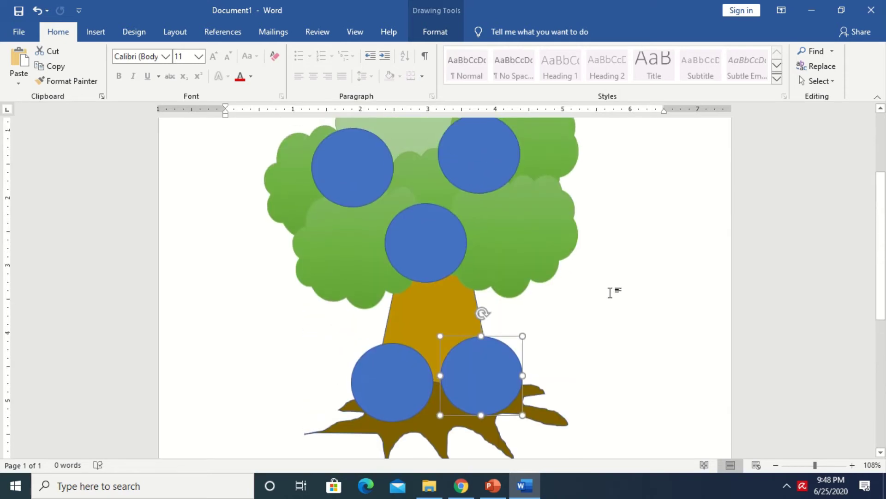
scroll(613, 303, up, 1)
scroll(614, 308, up, 1)
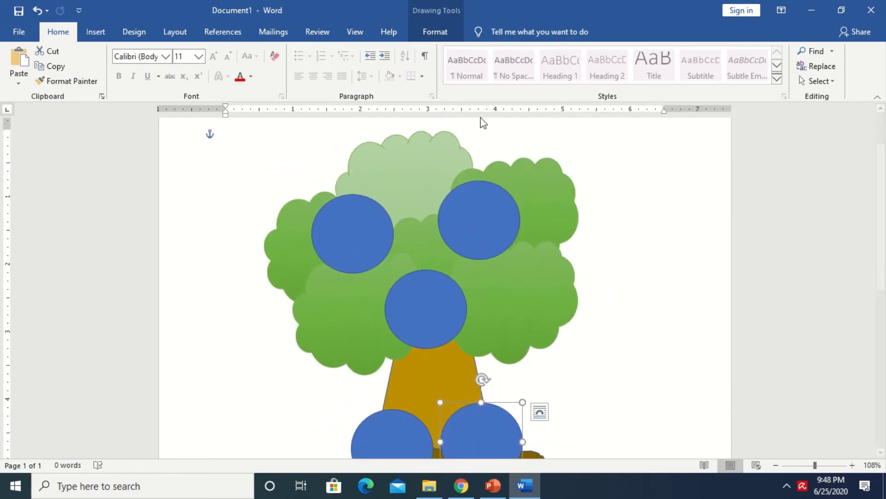
Switch the upper-left circle's fill to Picture or texture fill in Format Shape
right_click(355, 223)
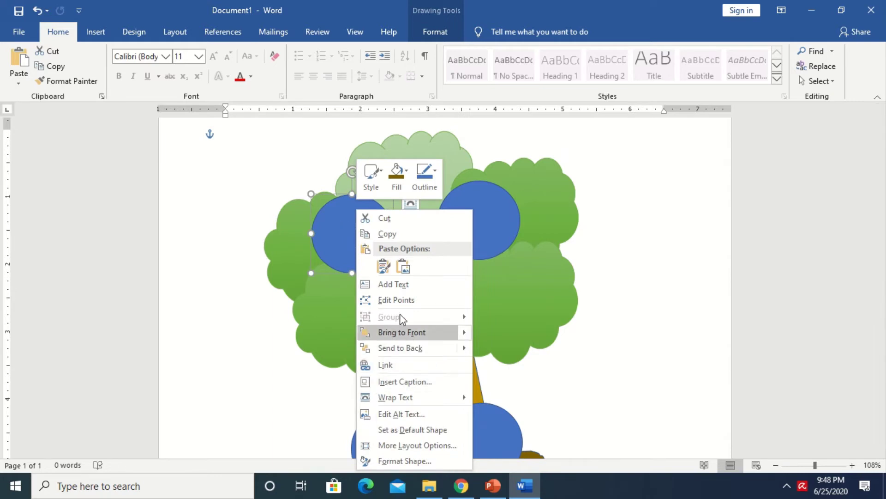
click(413, 461)
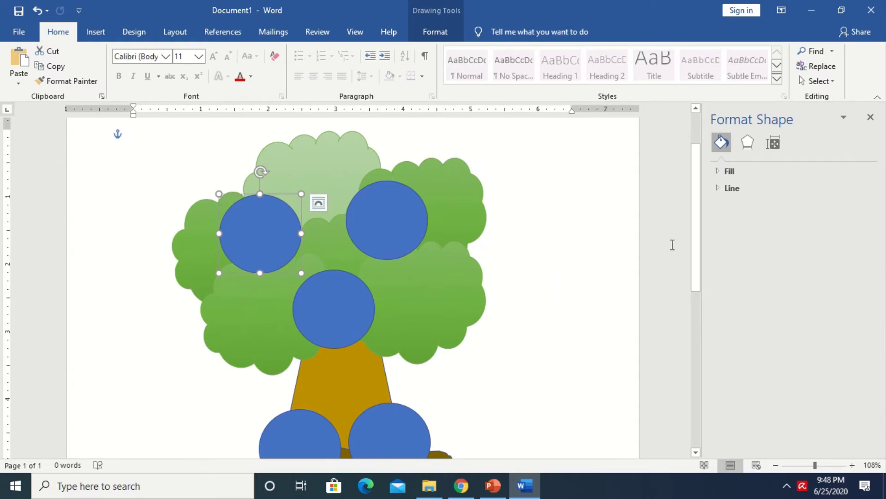
click(729, 172)
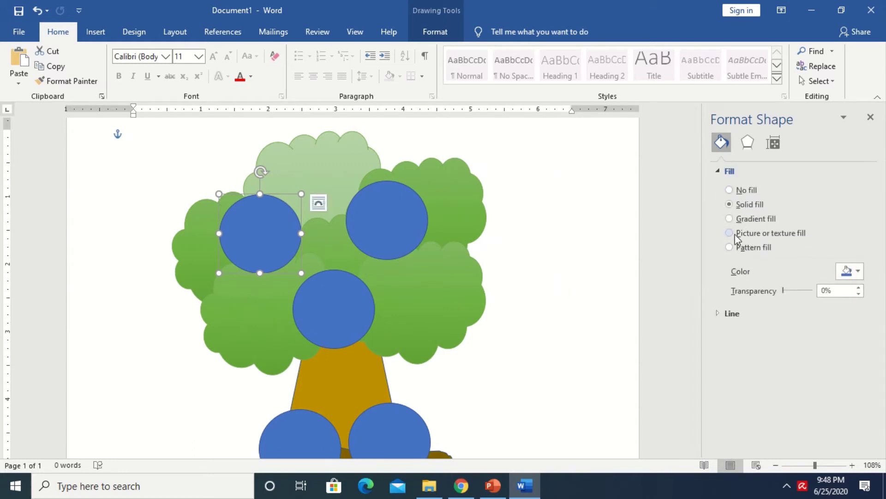
click(730, 233)
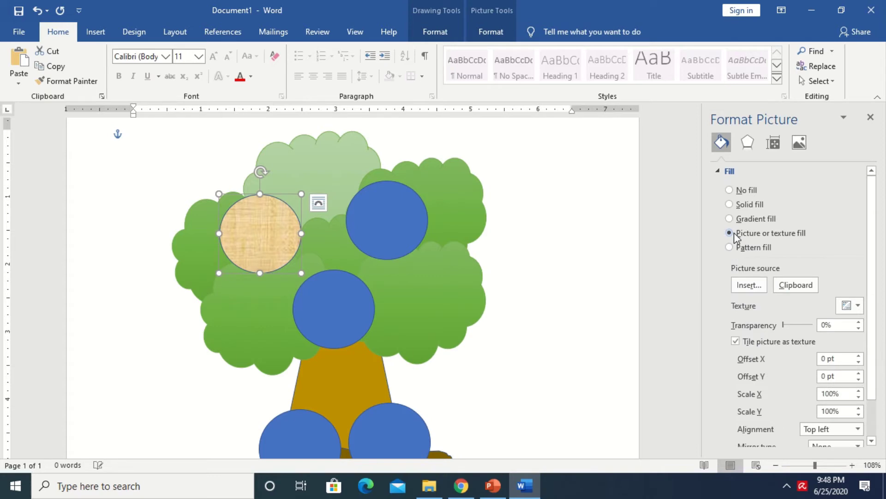
Fill the upper-left circle with photo K from Desktop > images > Babies, browsing offline
click(752, 286)
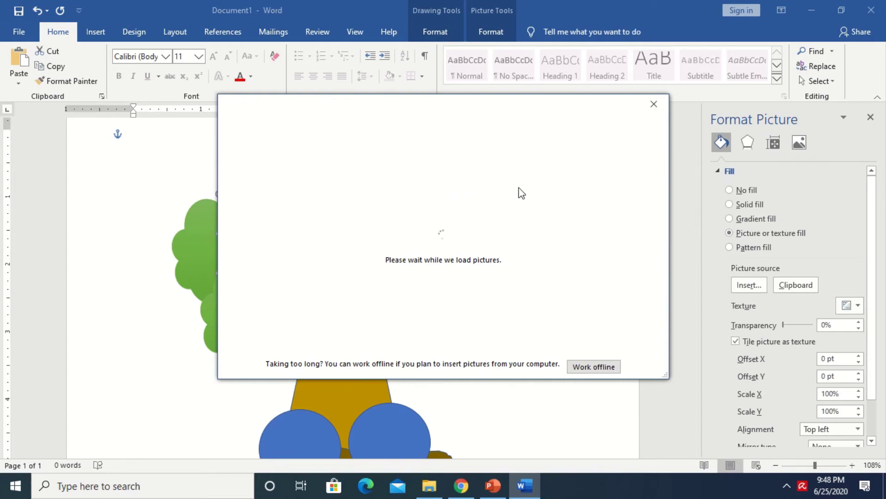
click(595, 367)
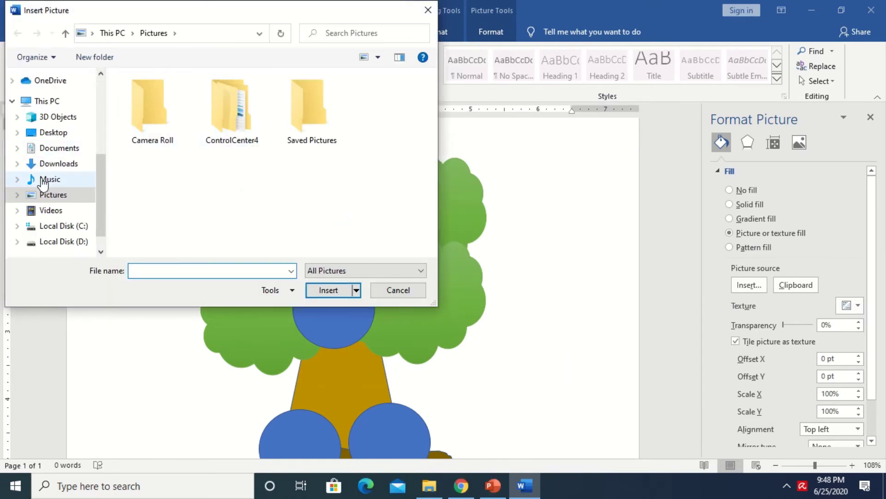
click(54, 134)
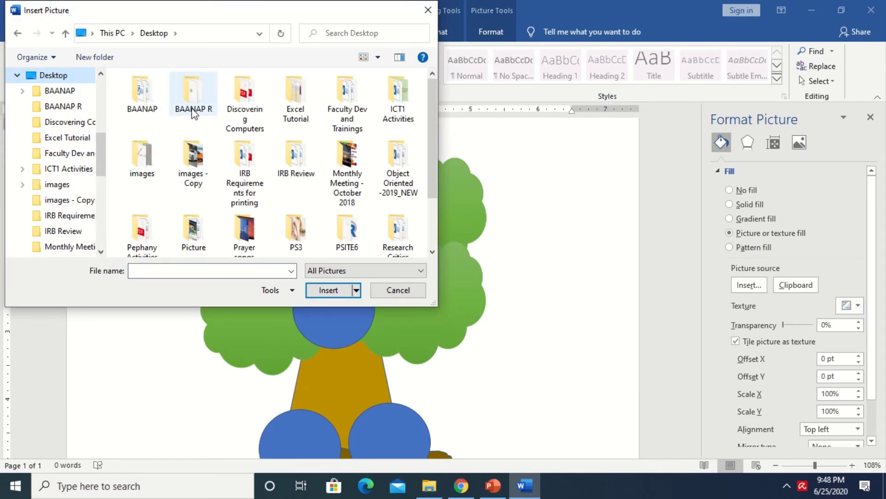
click(147, 178)
double_click(147, 178)
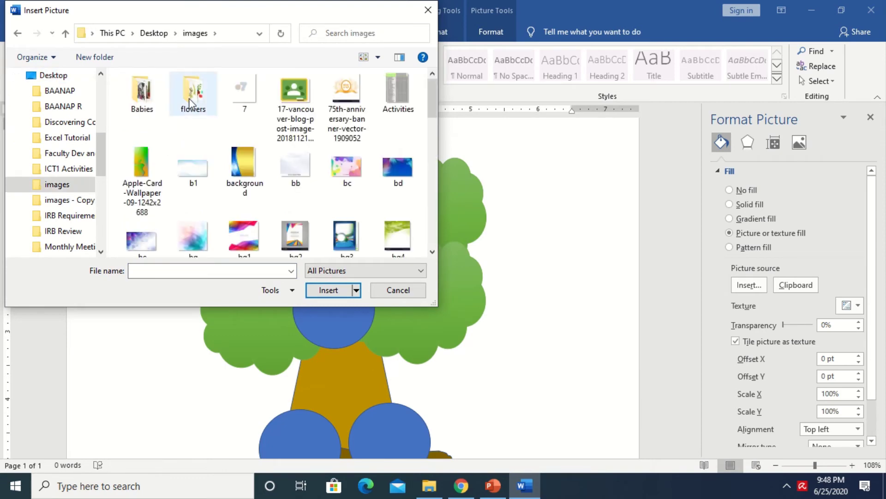
double_click(152, 99)
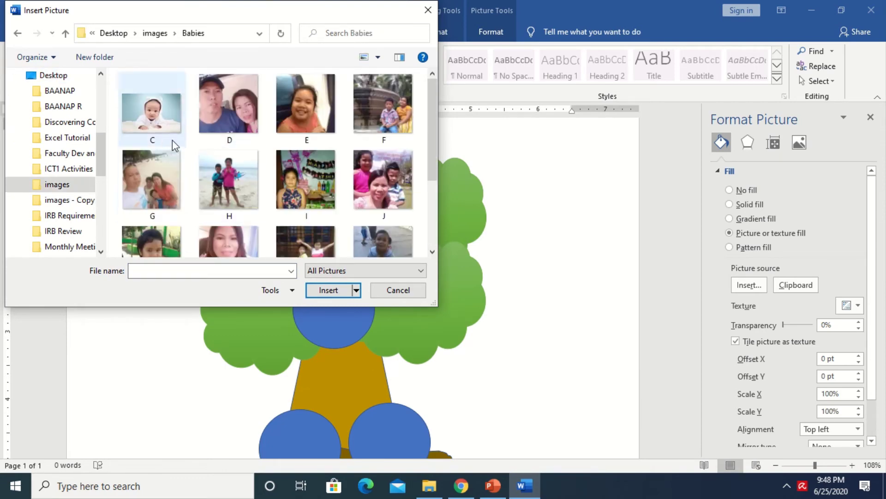
scroll(173, 140, down, 1)
click(165, 220)
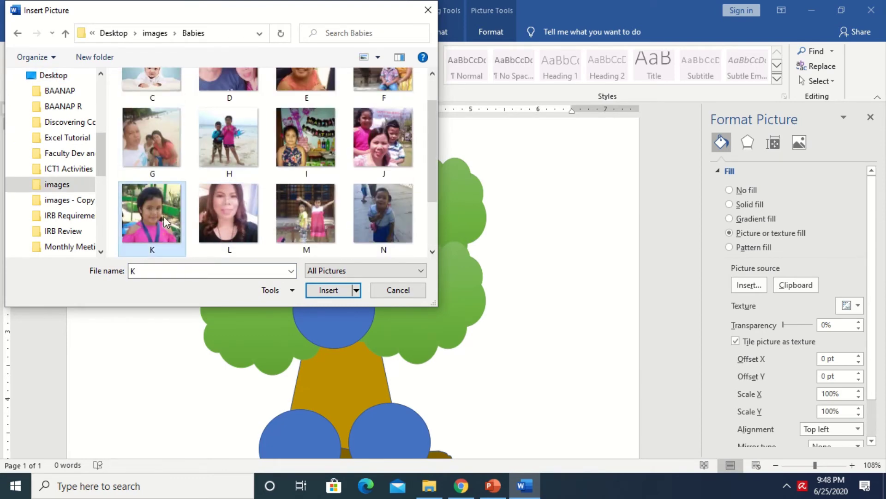
click(329, 290)
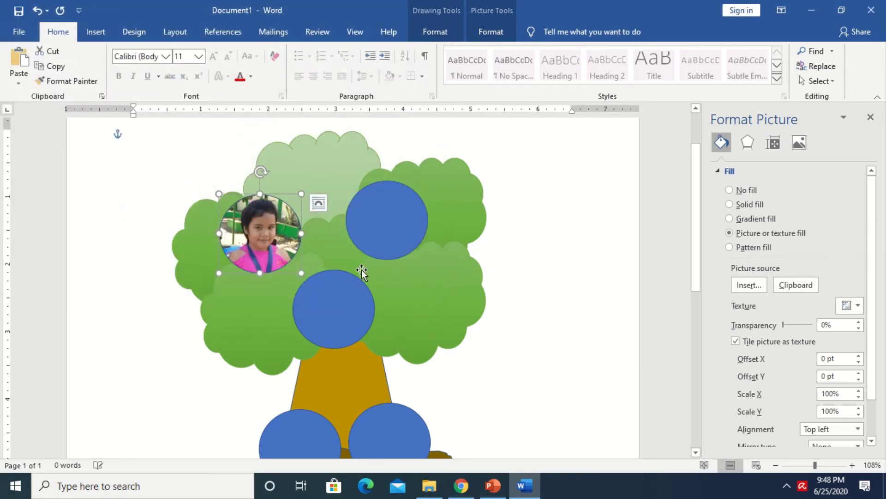
Give the upper-right circle a picture fill using photo q
right_click(379, 233)
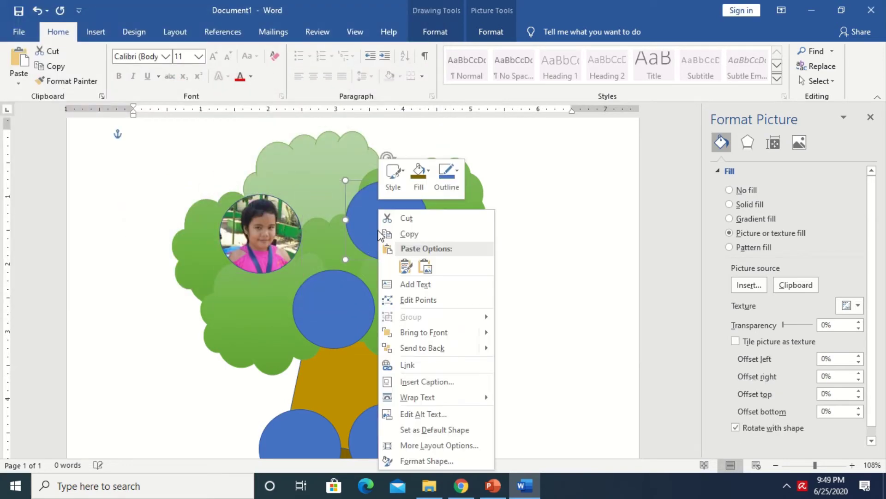
click(412, 462)
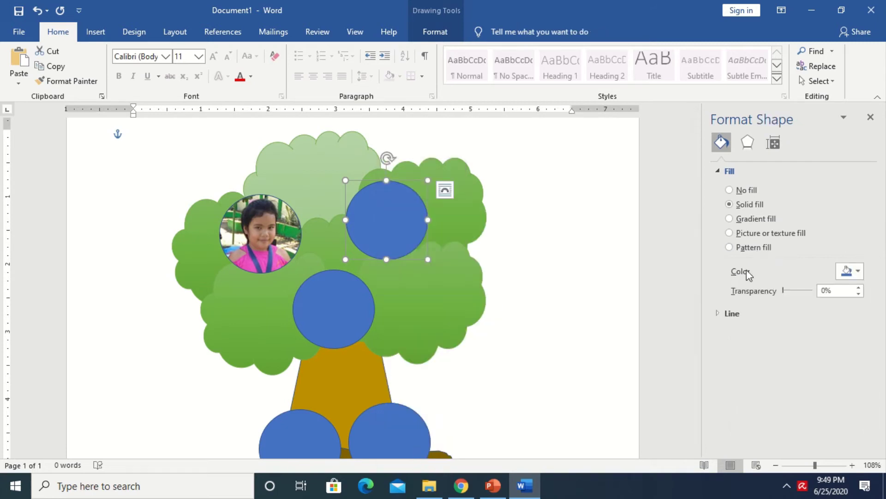
click(740, 234)
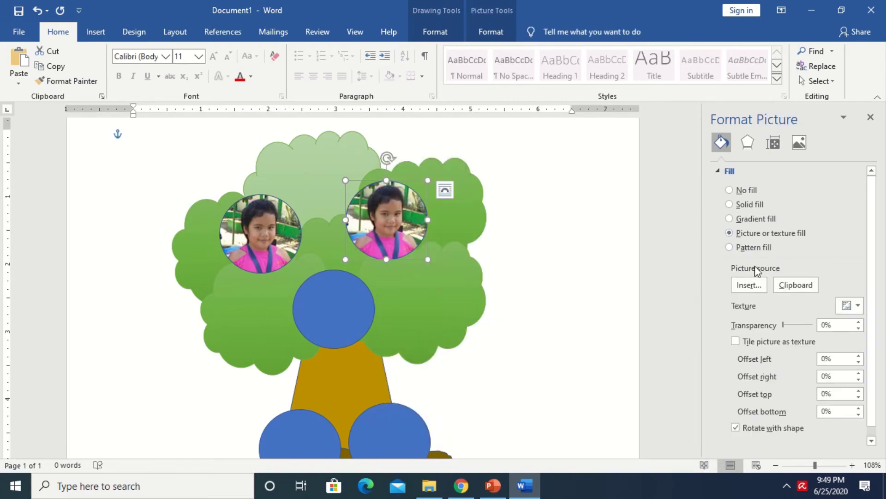
click(748, 285)
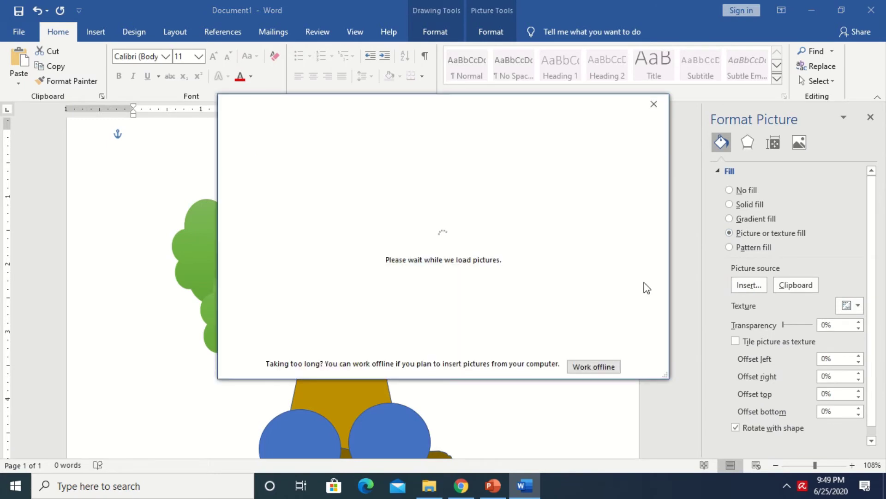
click(594, 367)
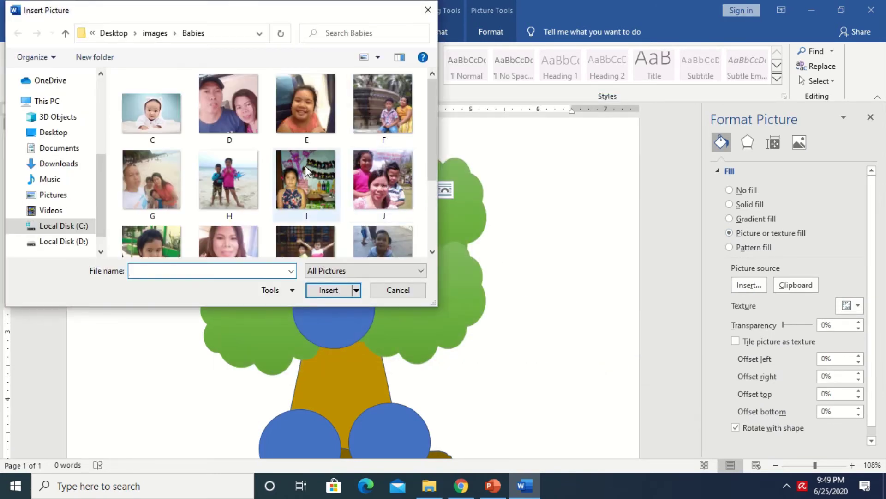
scroll(315, 209, down, 1)
scroll(315, 209, down, 1)
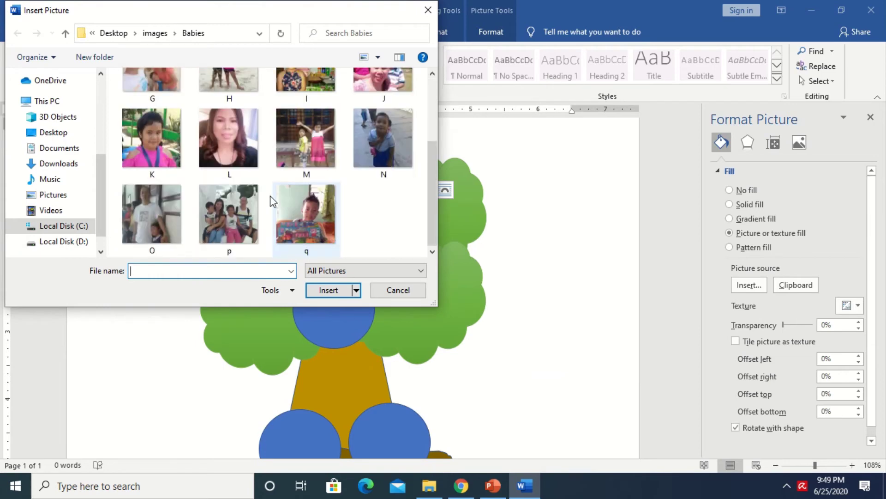
click(314, 215)
click(342, 293)
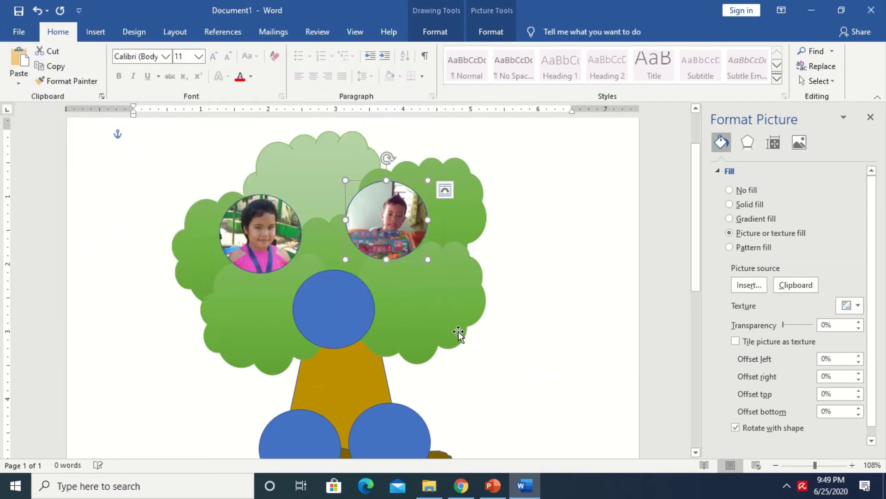
Fill the centre circle with photo H
click(336, 299)
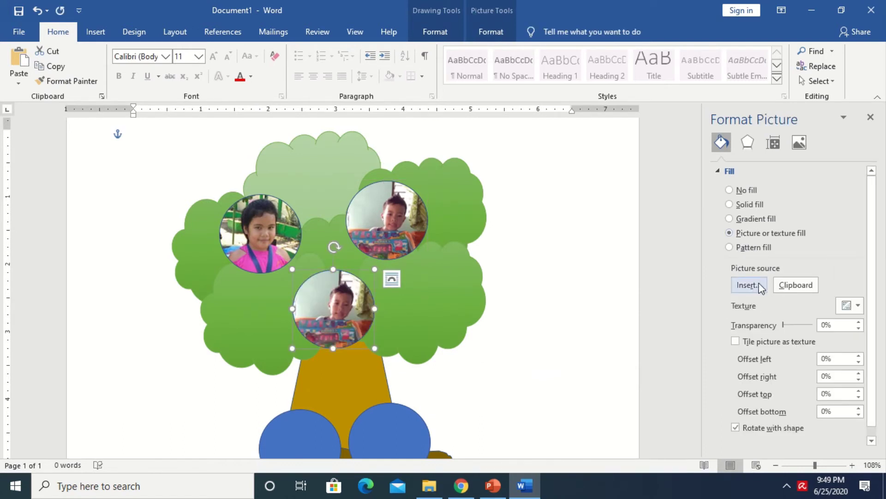
click(758, 285)
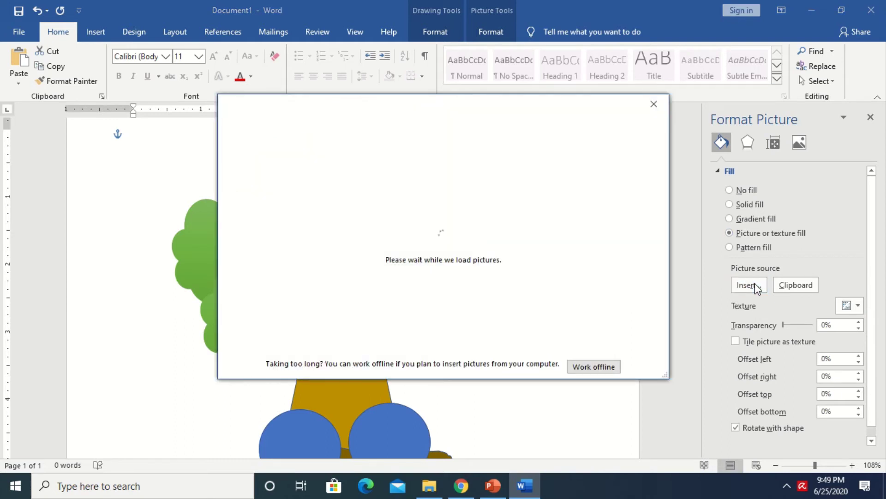
click(602, 367)
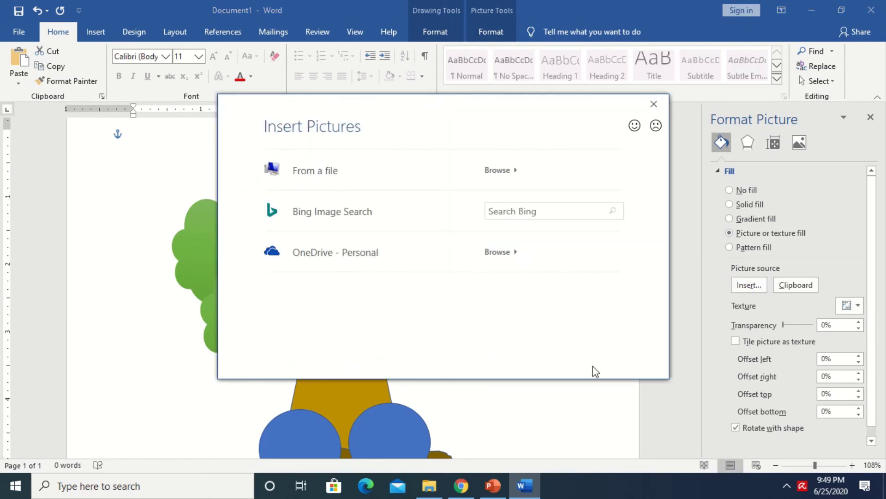
click(311, 173)
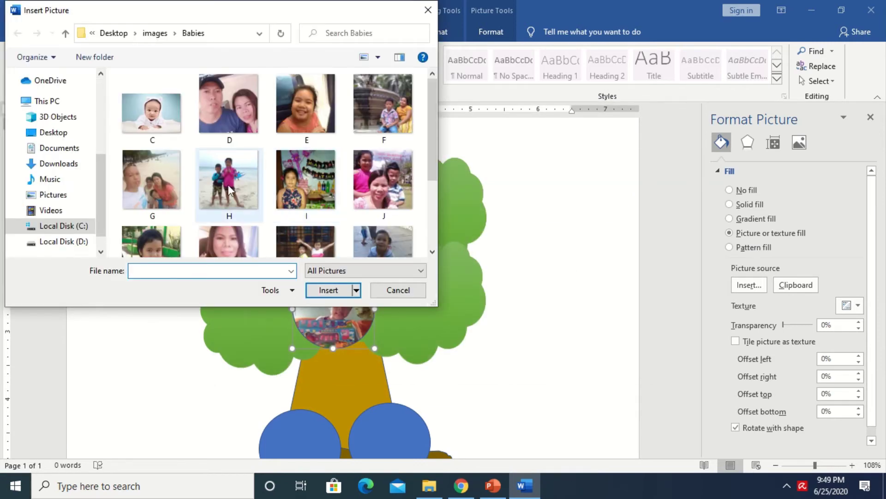
scroll(233, 189, down, 3)
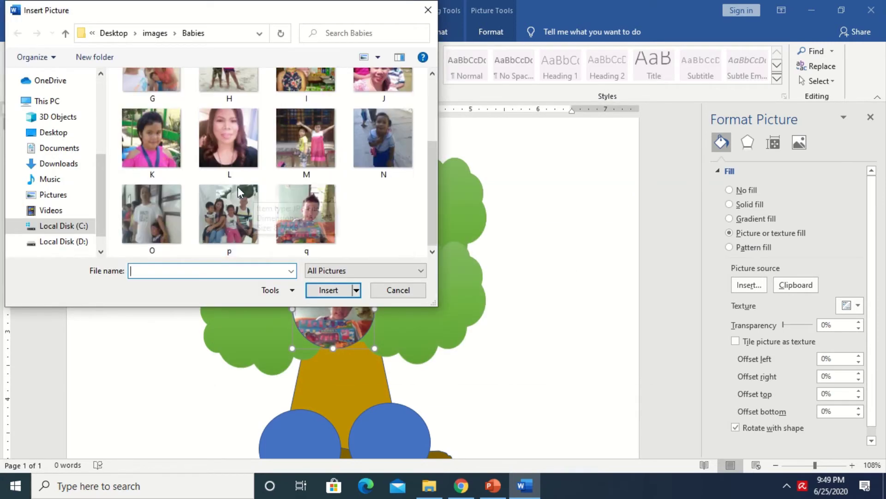
scroll(323, 208, up, 3)
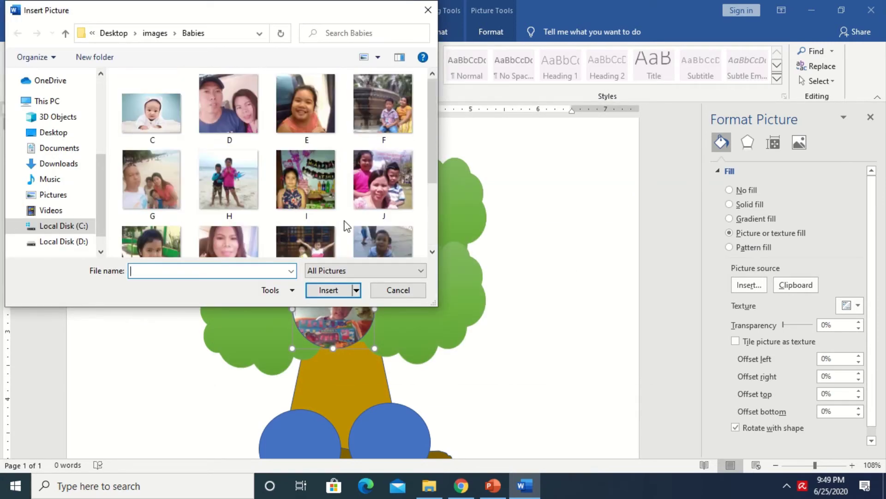
click(392, 119)
click(232, 192)
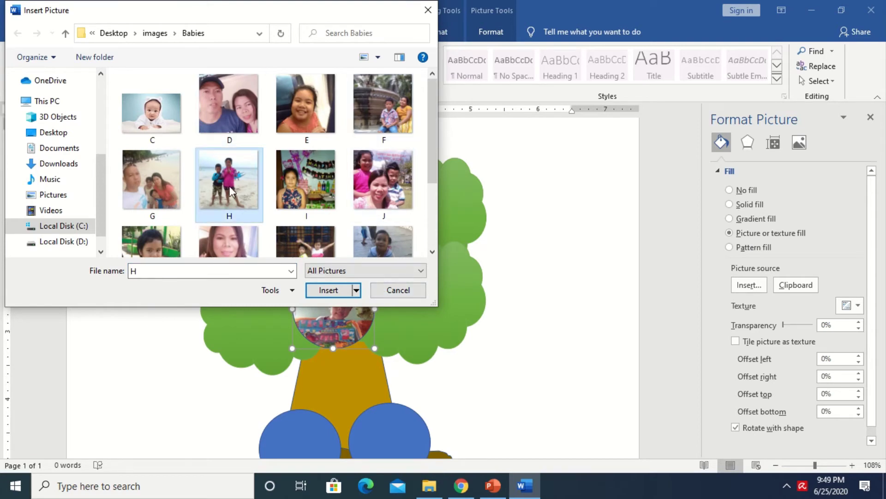
click(322, 289)
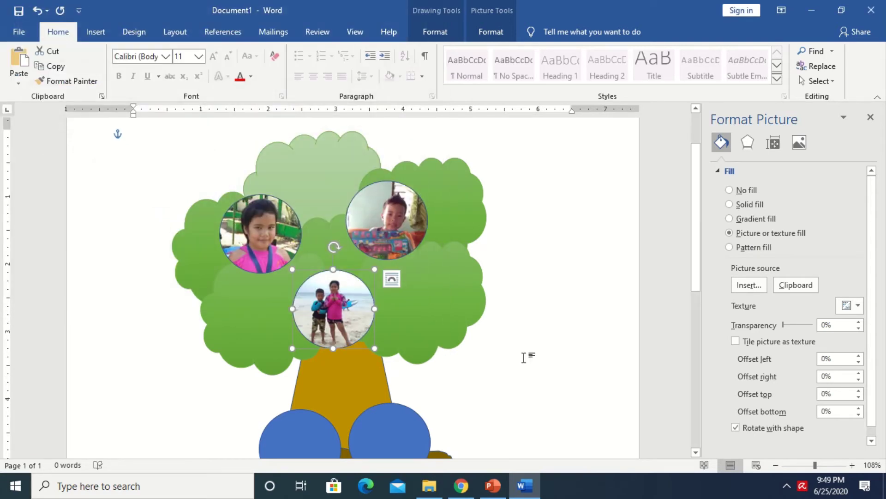
scroll(524, 355, down, 4)
Give the lower-left trunk circle a picture fill using photo L
click(300, 352)
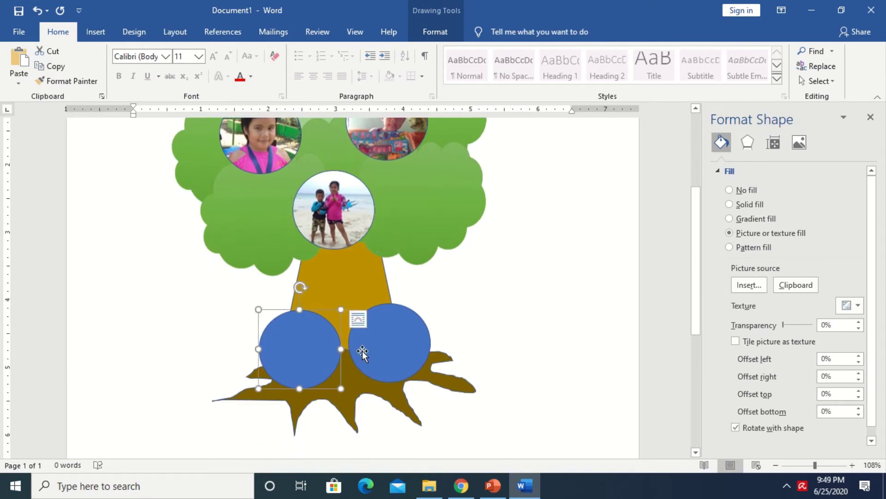
click(747, 233)
click(750, 285)
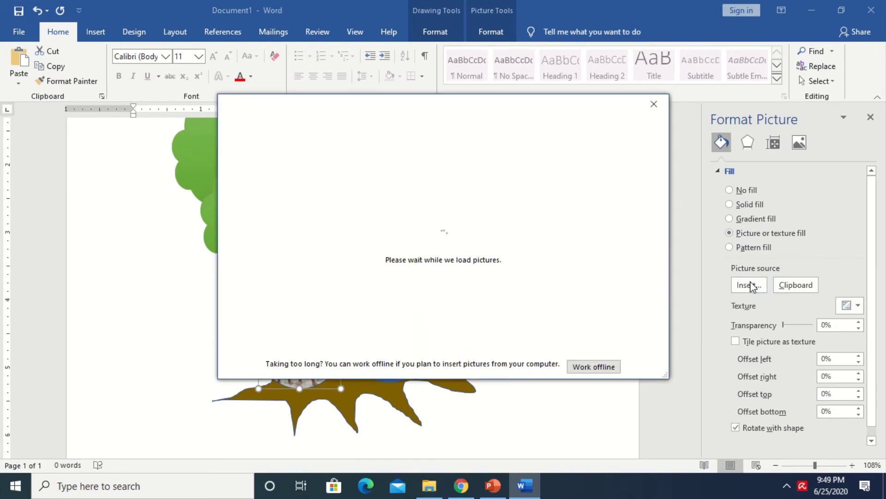
click(594, 366)
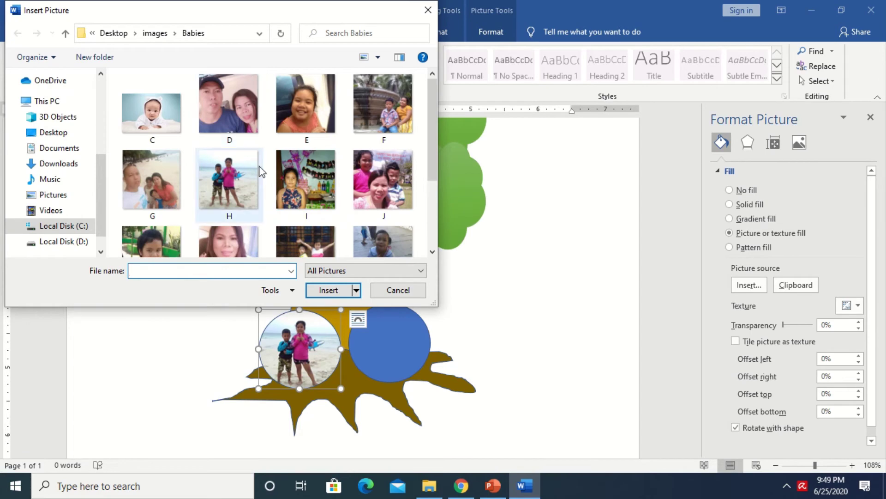
scroll(212, 201, down, 1)
click(234, 202)
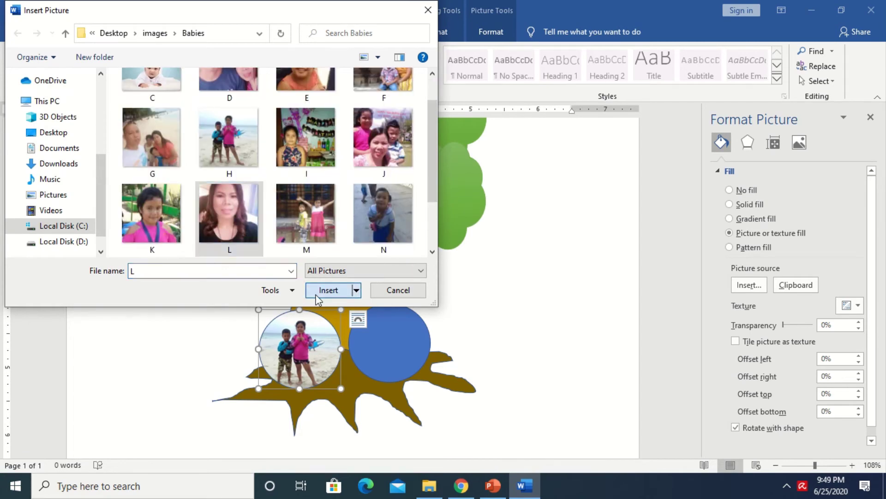
click(317, 292)
Fill the lower-right trunk circle with photo O
click(400, 341)
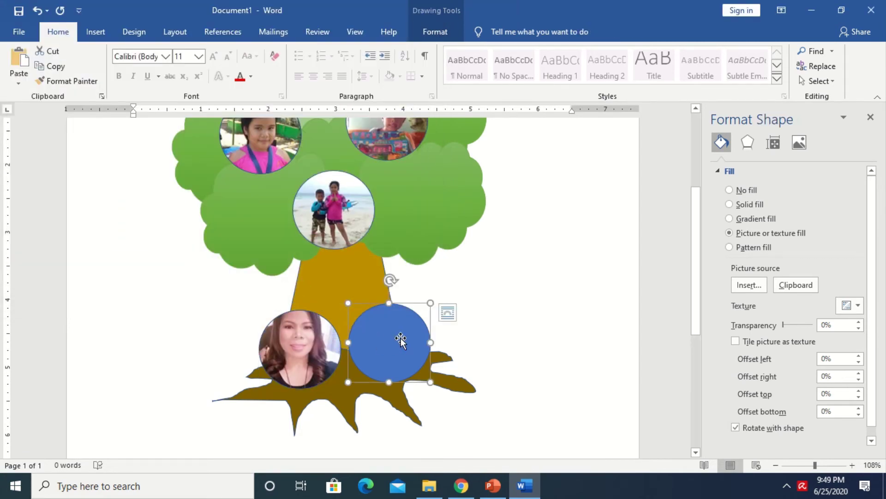
click(750, 233)
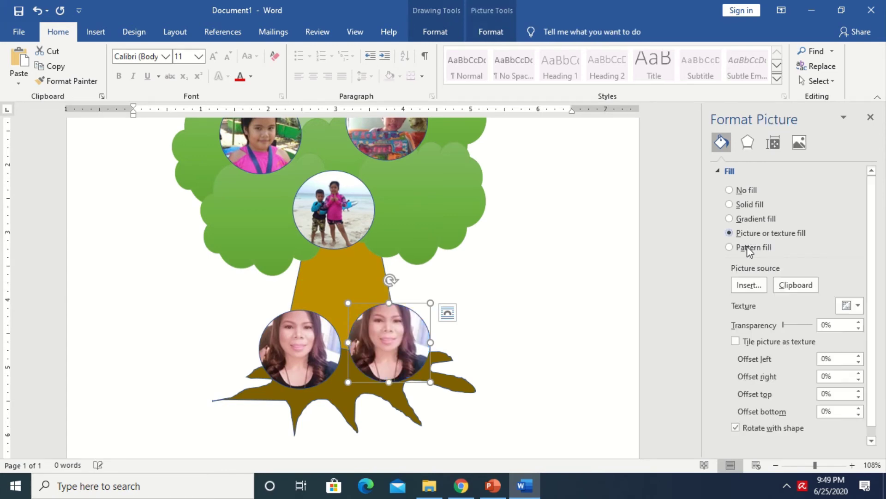
click(749, 285)
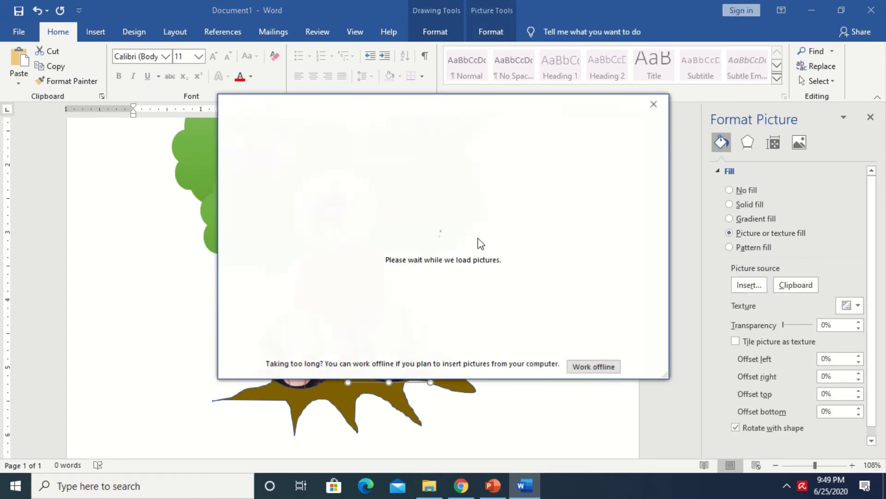
click(594, 367)
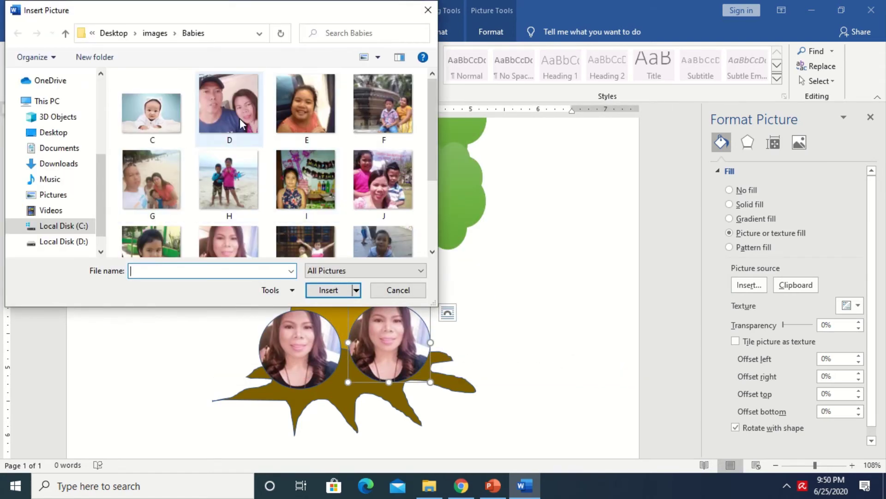
scroll(254, 162, down, 1)
scroll(254, 161, down, 2)
click(140, 214)
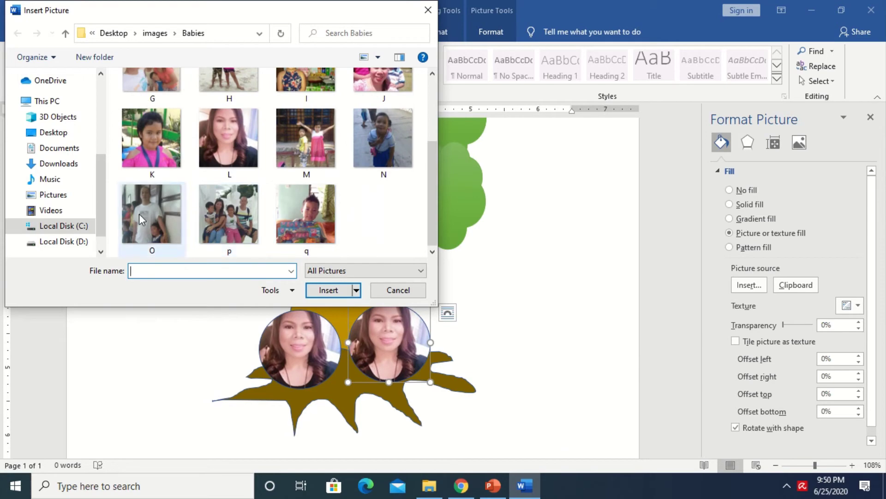
click(333, 292)
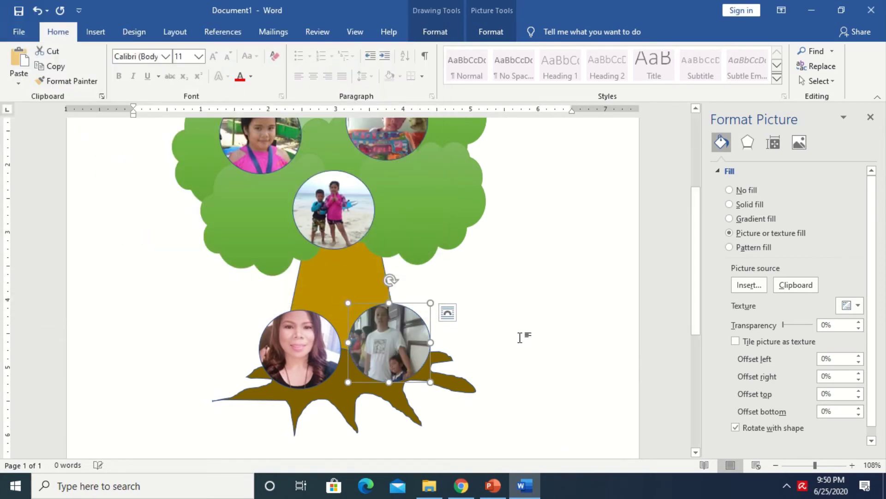
Insert orange-outline WordArt reading 'Persons are gifts of God to me' and move it to the page top
click(548, 301)
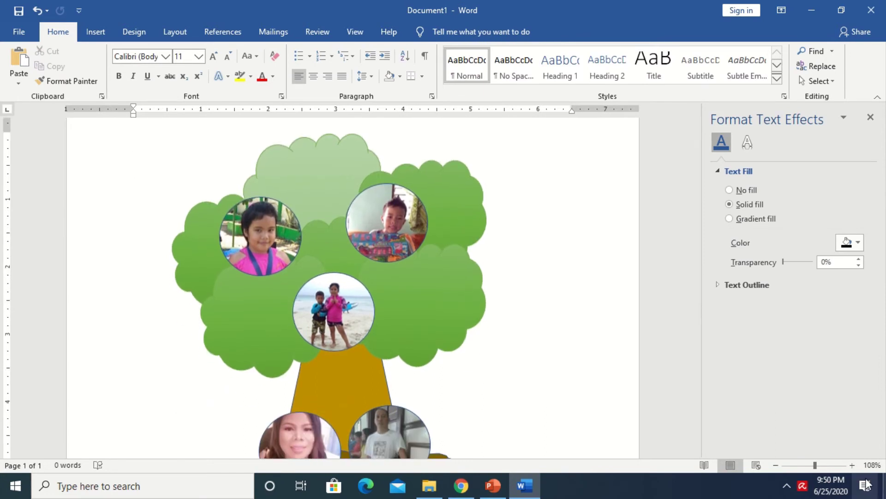
drag(814, 465, 810, 465)
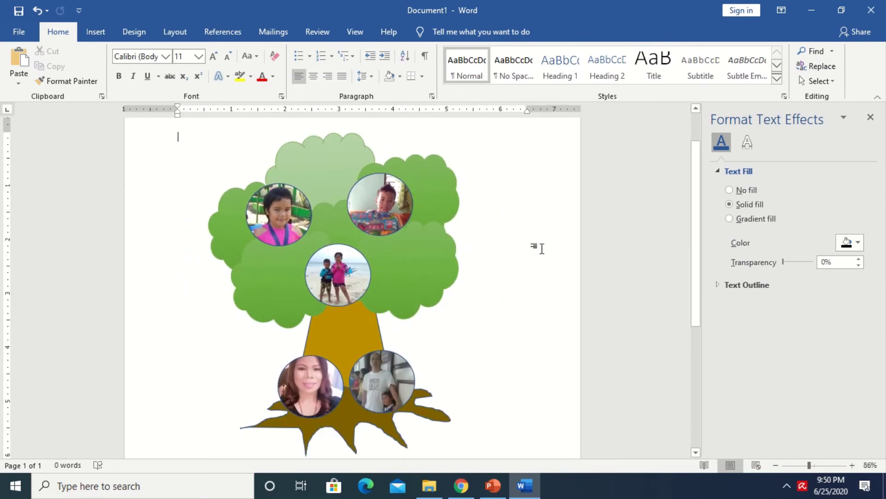
scroll(516, 297, up, 2)
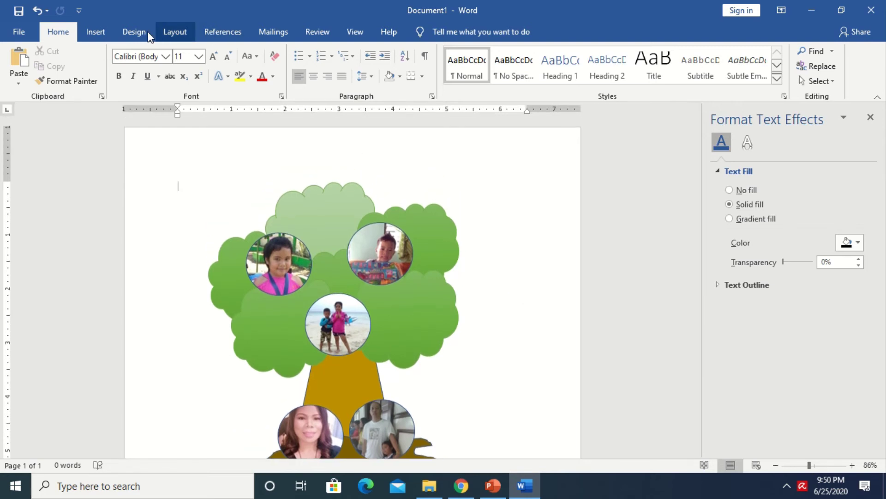
click(95, 34)
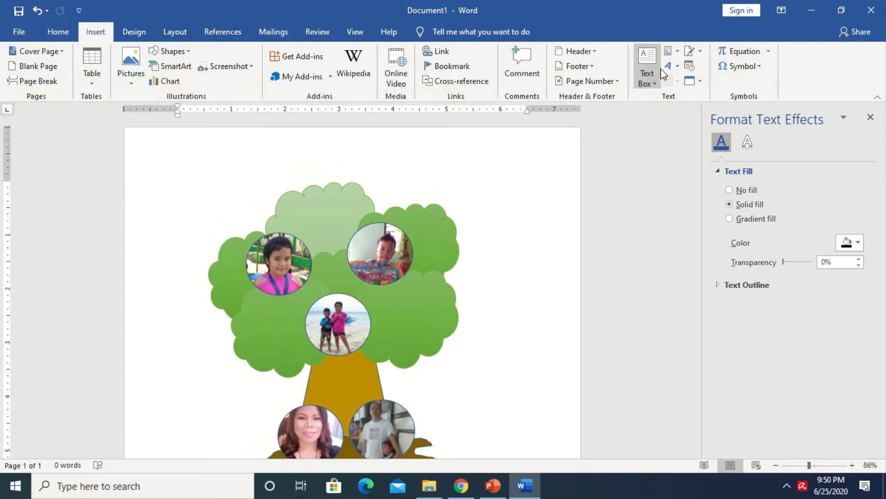
click(670, 66)
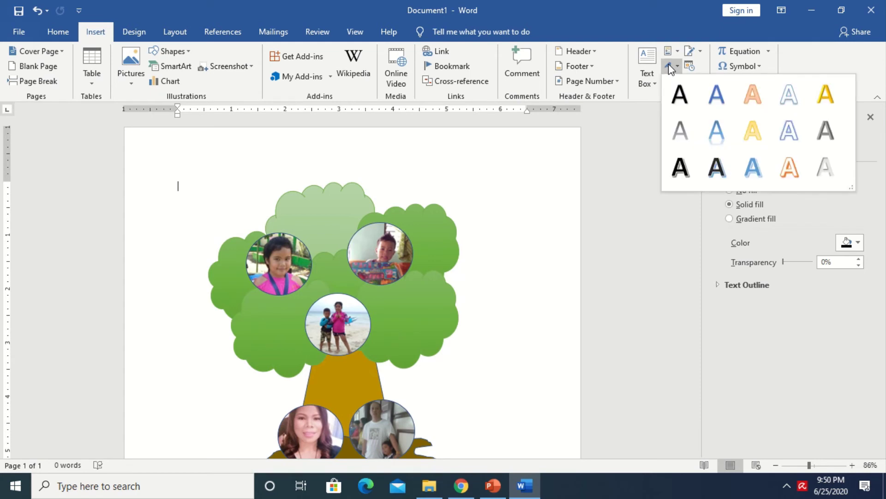
click(793, 165)
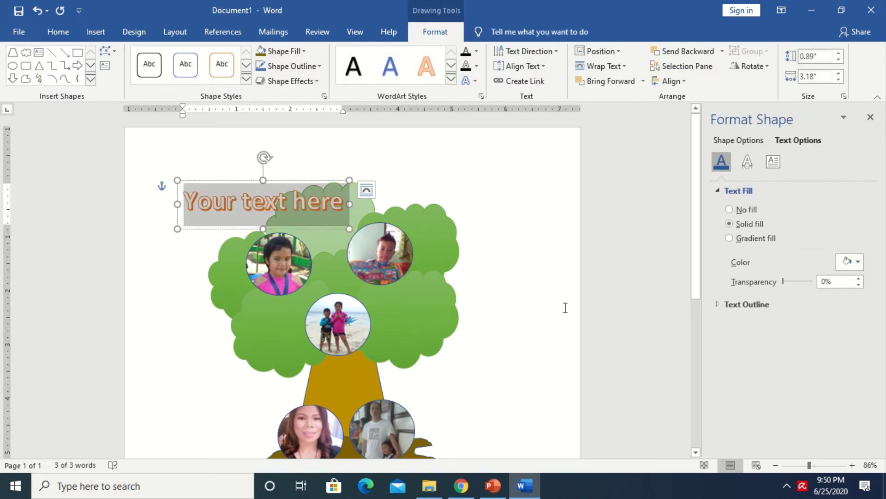
text(Persons)
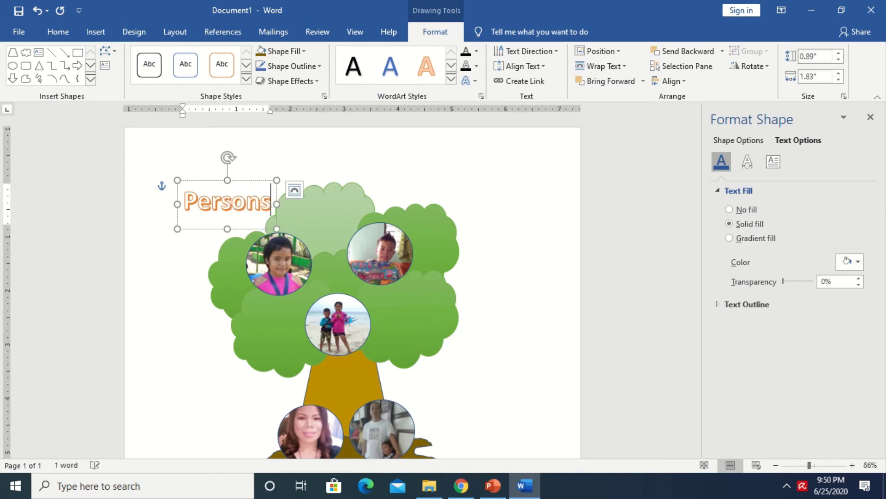
text( are gi)
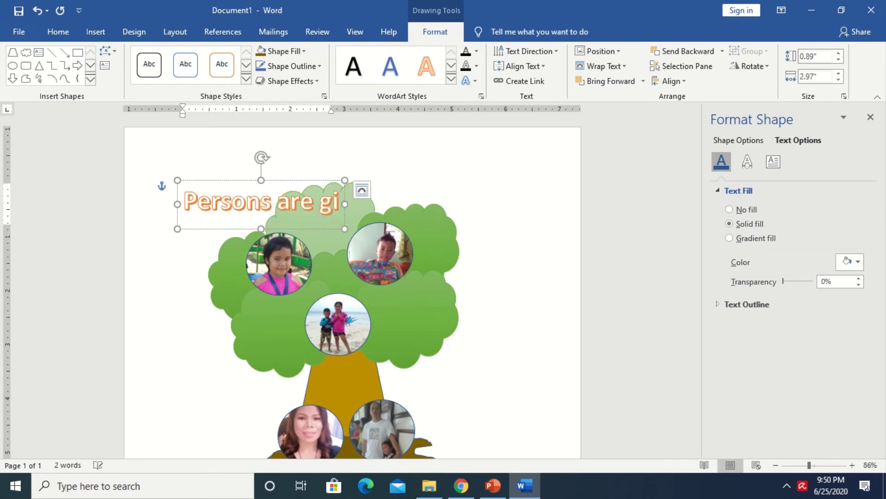
text(fts of G)
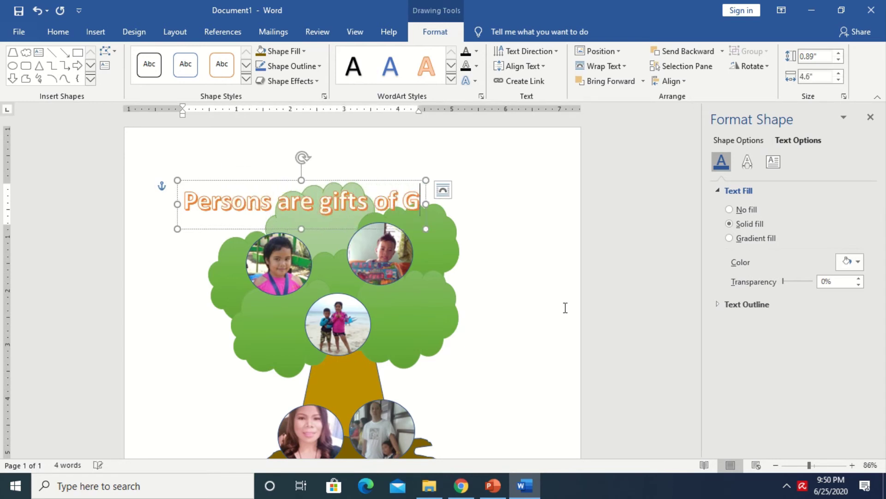
text(od to )
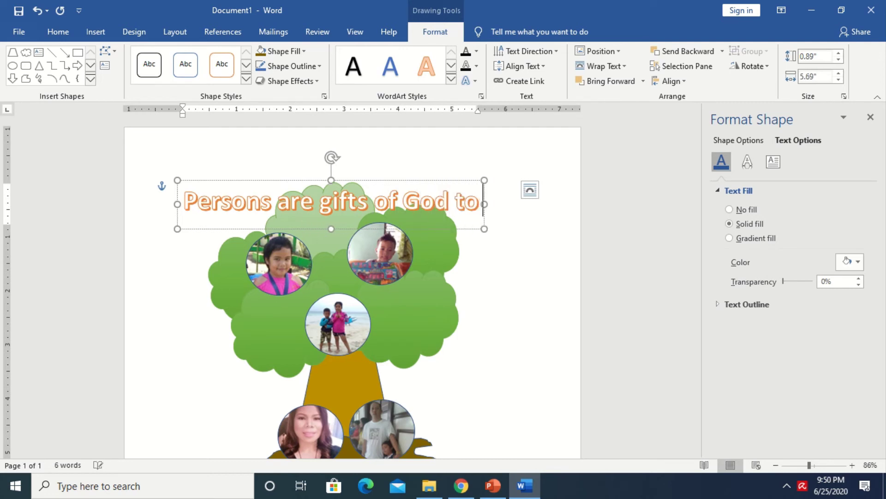
text(me)
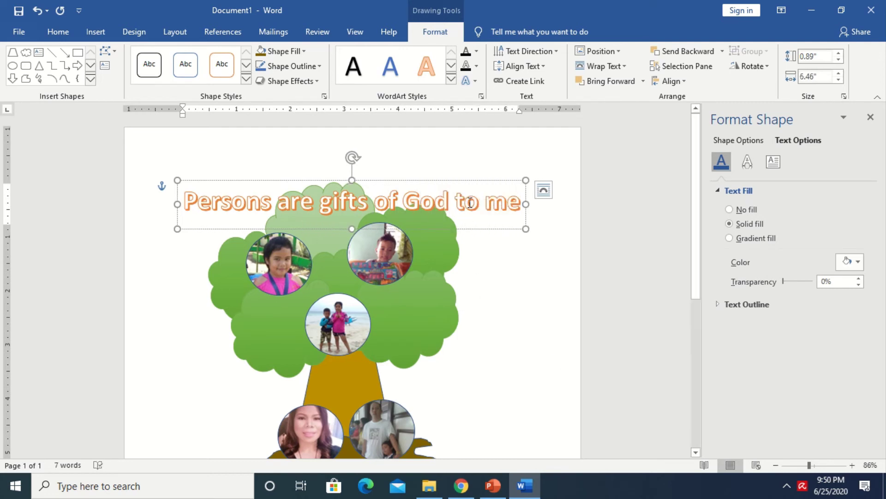
drag(454, 180, 464, 137)
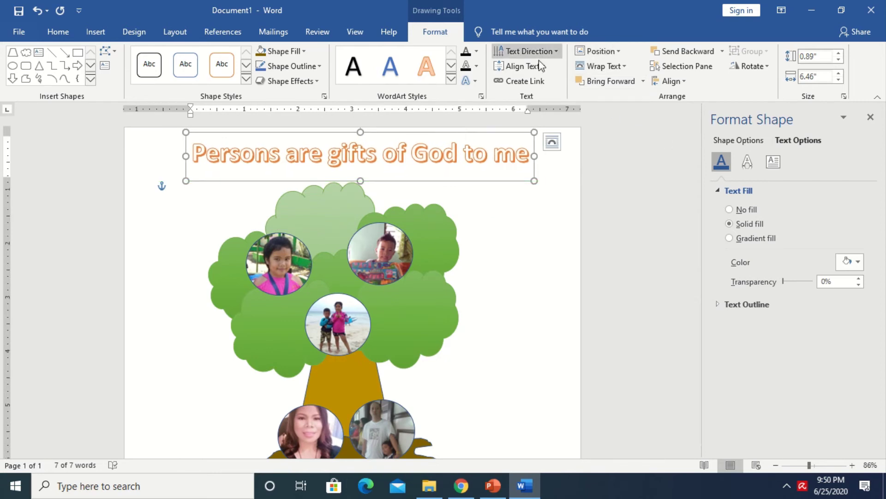
Transform the title into an arch and nudge it slightly lower
click(476, 82)
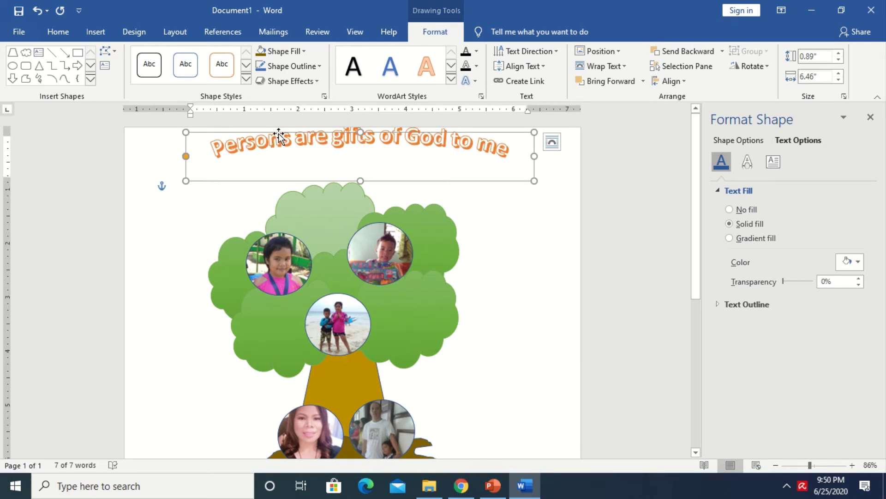
drag(279, 134, 270, 161)
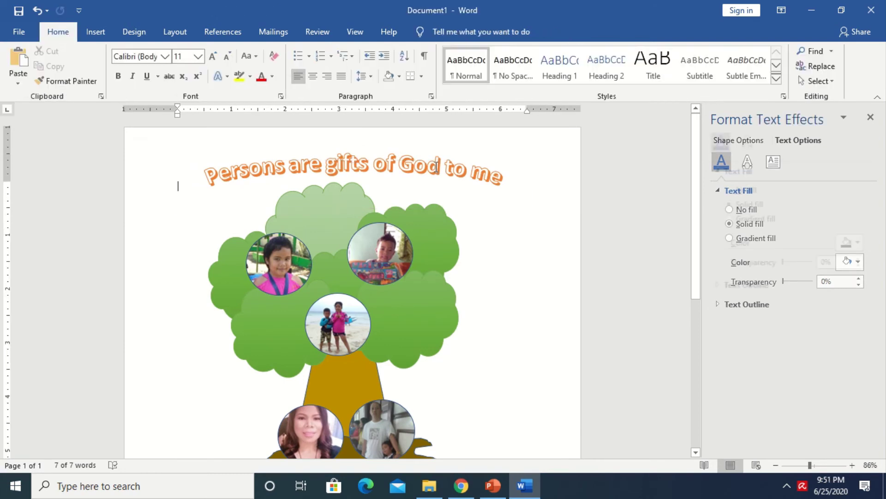
drag(178, 184, 430, 152)
key(Escape)
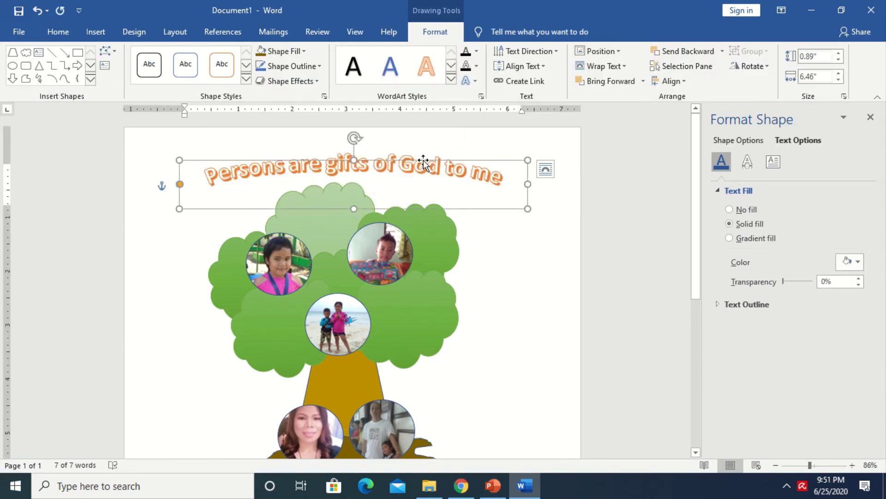
Make the title letters dark red with no outline or shadow, then zoom out to 70%
click(477, 51)
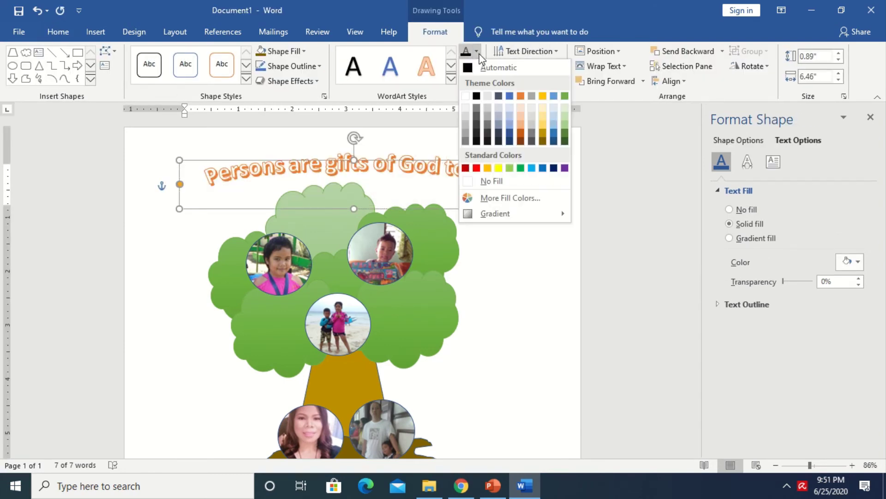
click(468, 168)
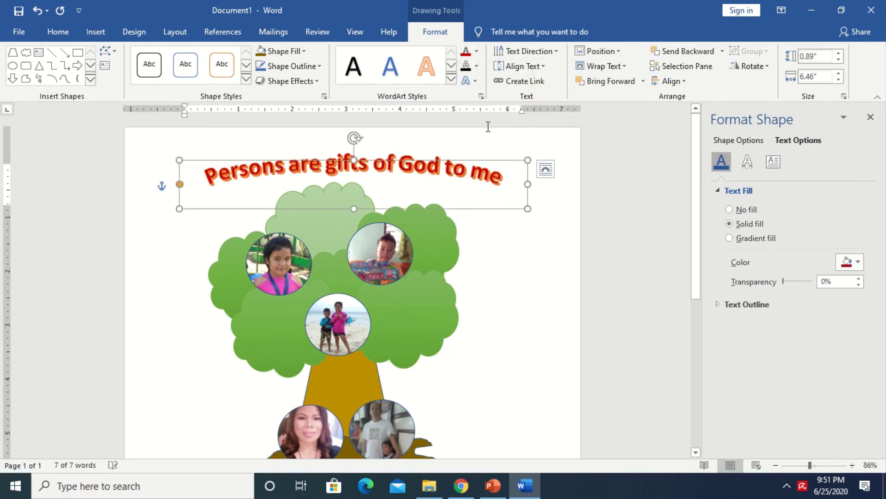
click(478, 64)
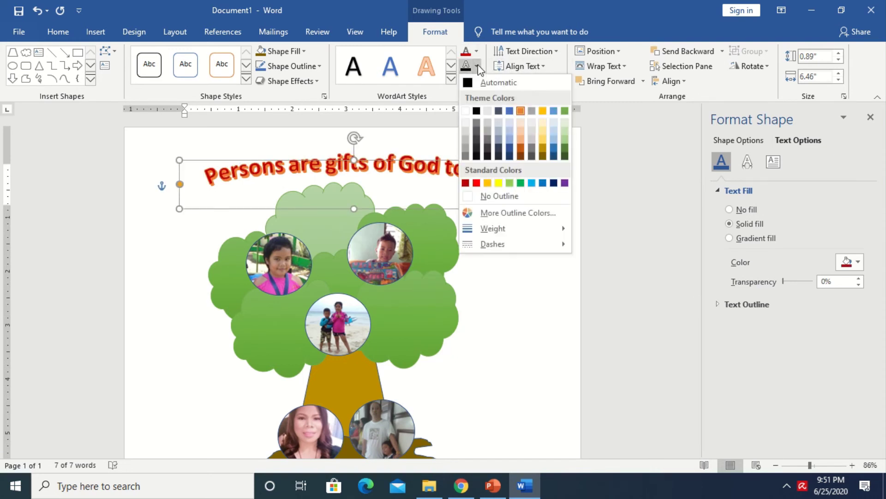
click(489, 191)
click(486, 197)
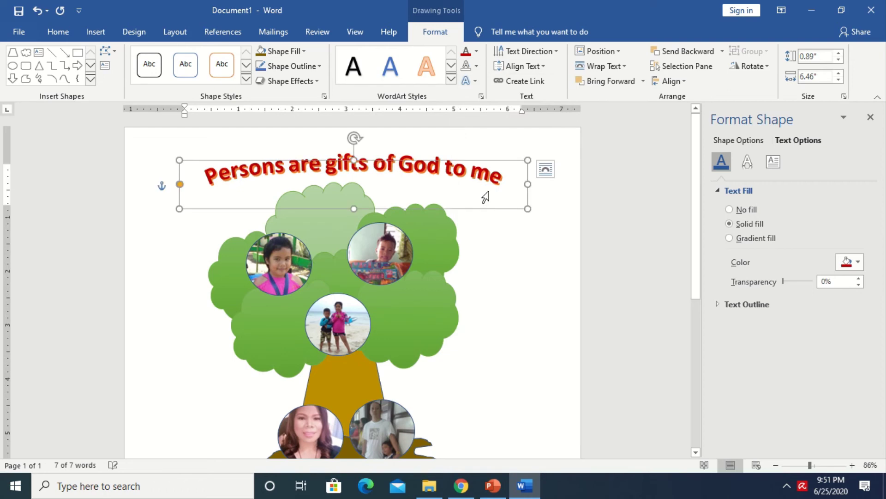
click(478, 82)
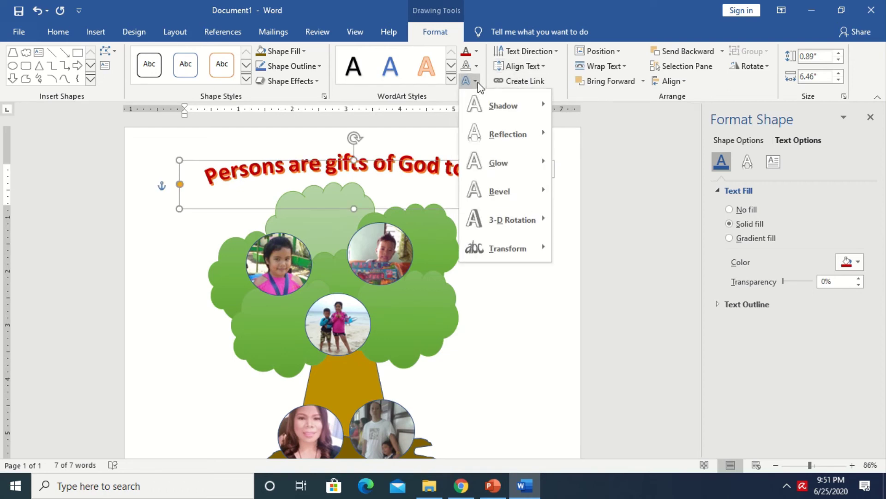
mouse_move(503, 105)
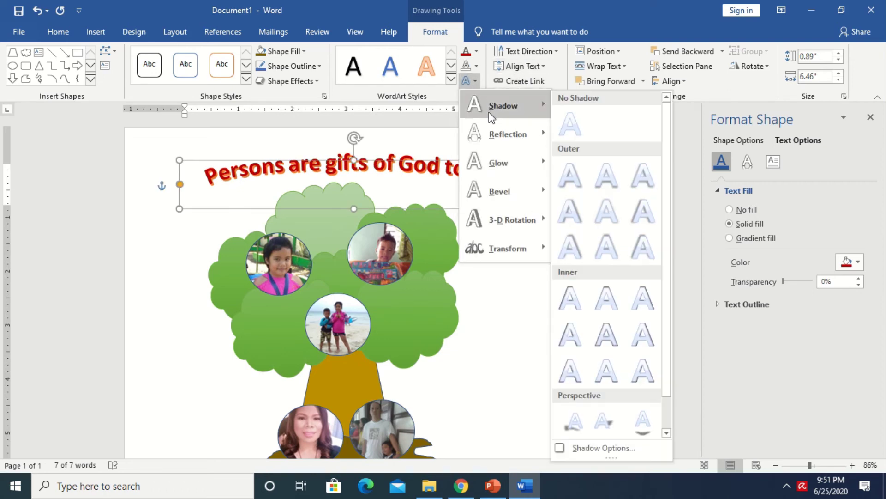
click(570, 124)
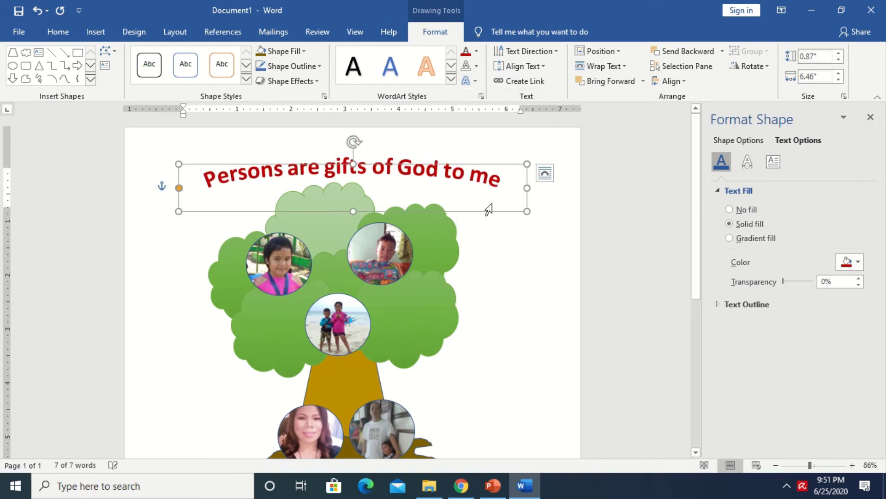
click(521, 292)
scroll(509, 306, down, 2)
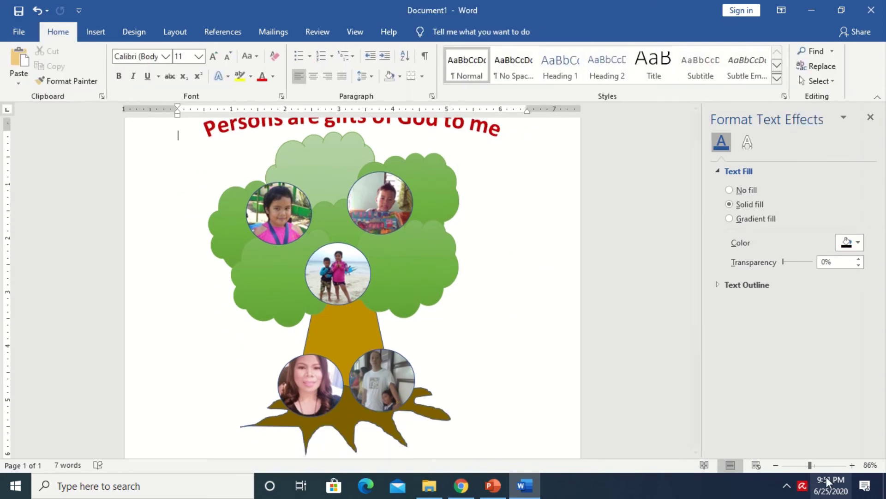
click(775, 465)
click(774, 465)
scroll(528, 313, up, 3)
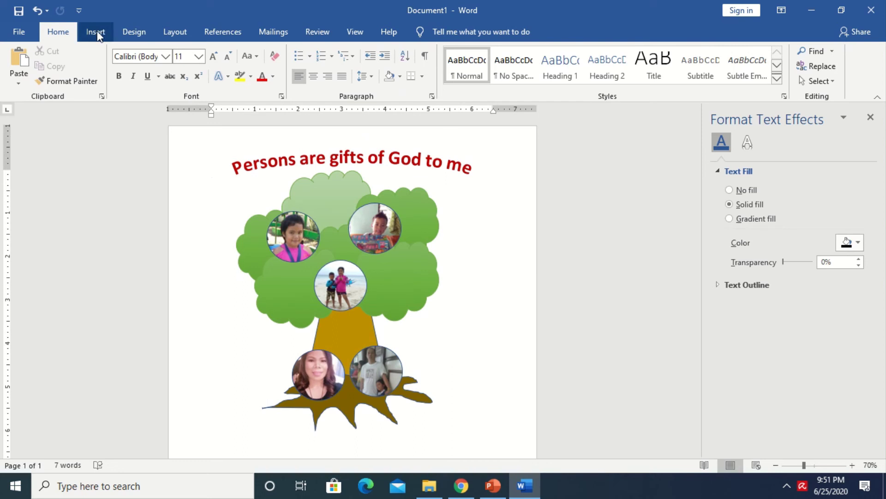
Marquee-select the tree shapes, photos and title, and group them into one object
click(816, 83)
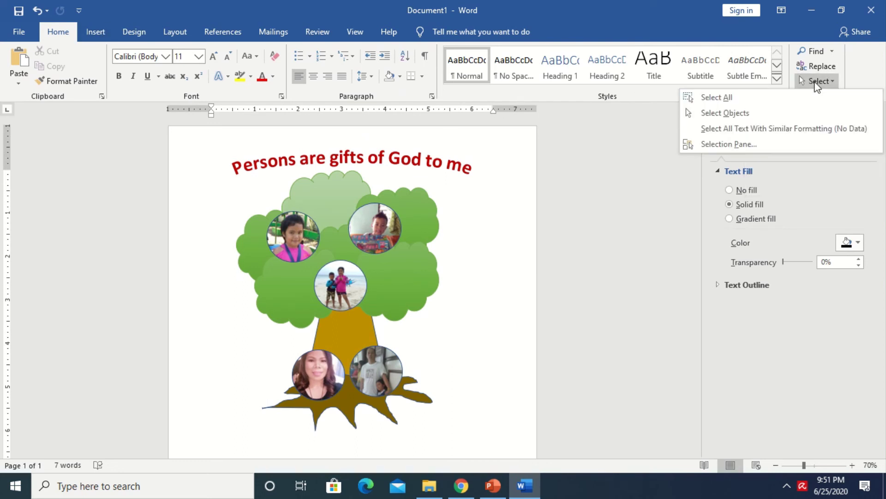
click(714, 111)
drag(193, 135, 494, 416)
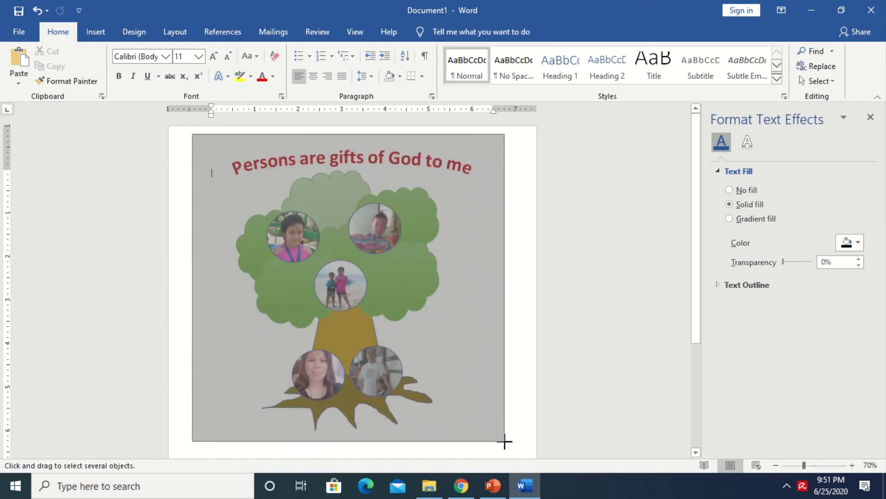
drag(493, 416, 500, 451)
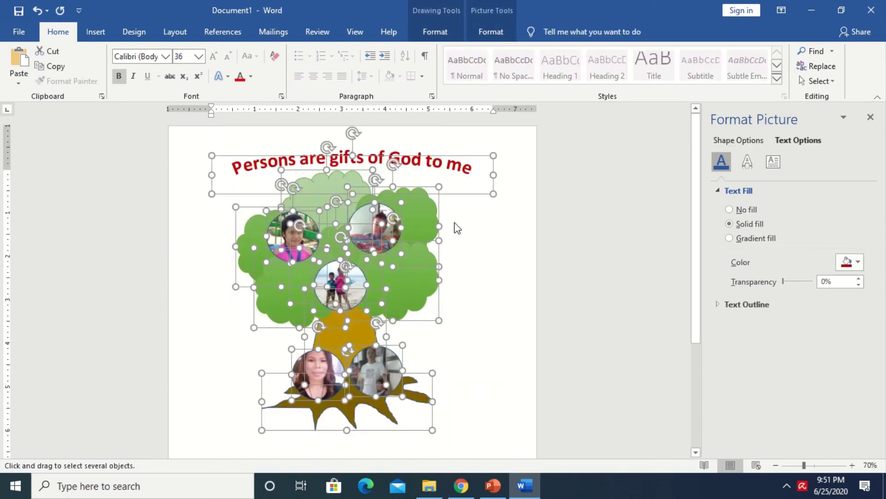
right_click(429, 196)
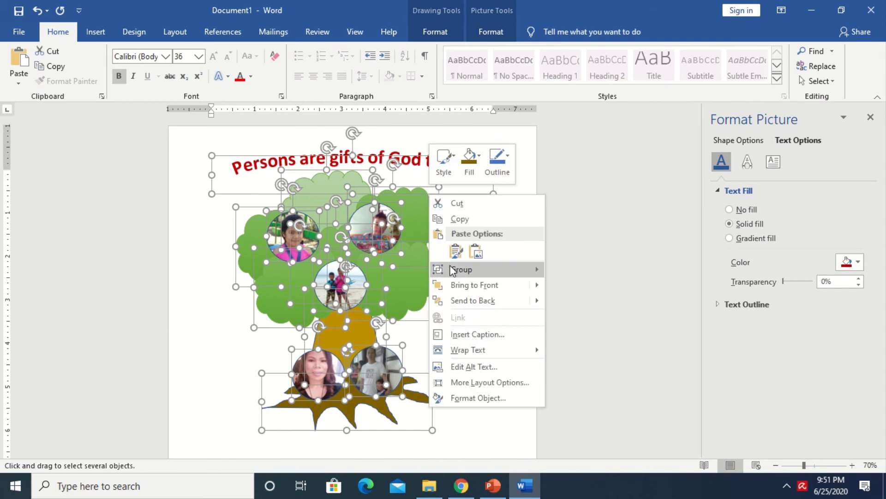
mouse_move(461, 269)
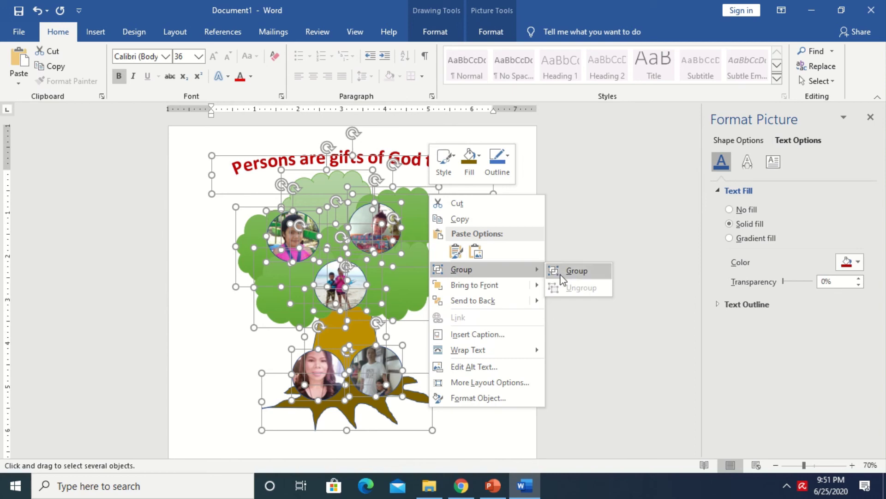
click(563, 279)
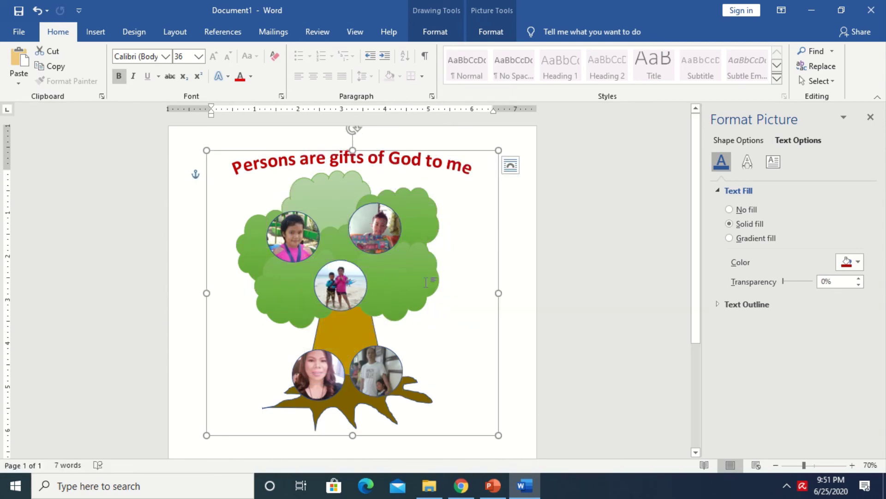
Reposition the grouped tree and title near the top of the page
key(ctrl+z)
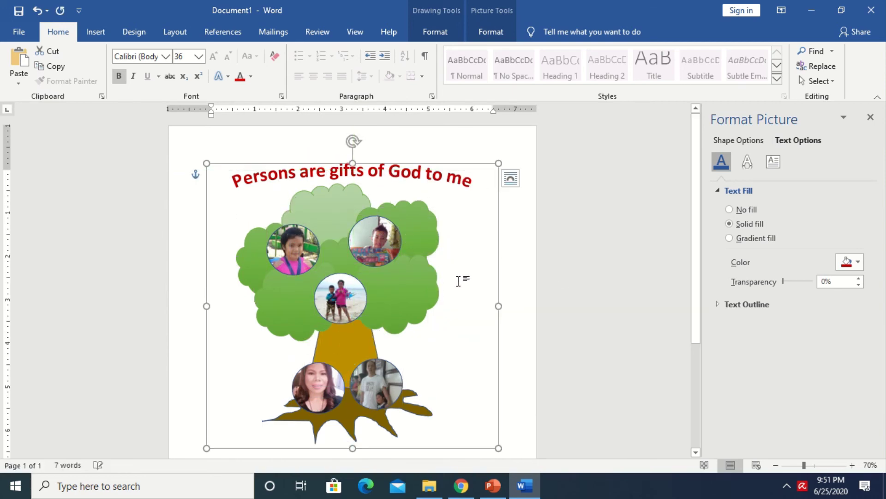
scroll(459, 279, down, 1)
click(788, 464)
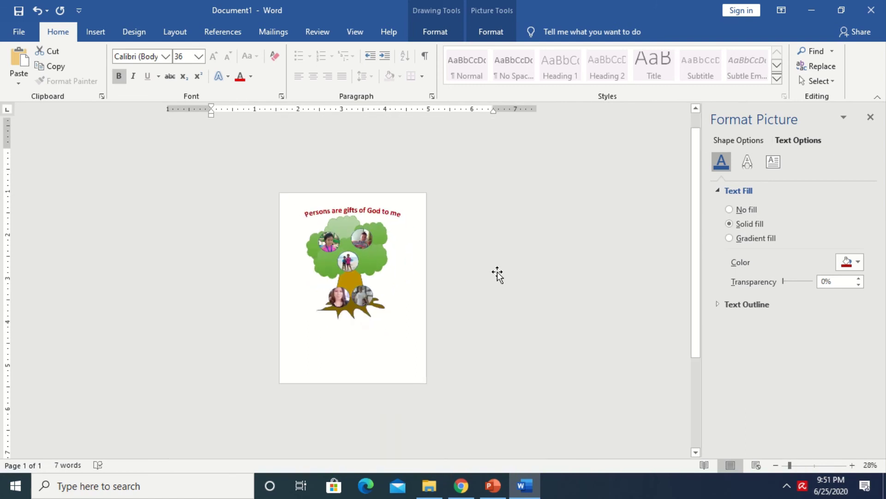
drag(367, 269, 367, 291)
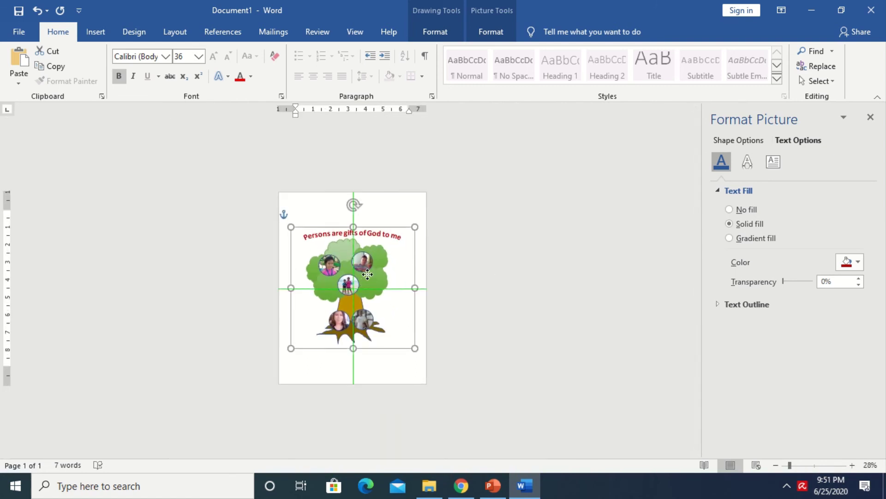
click(797, 464)
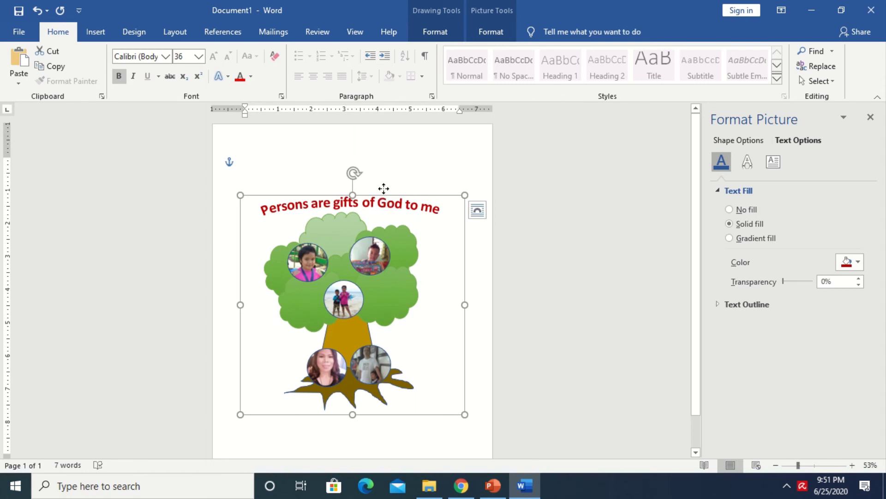
drag(384, 189, 385, 169)
click(398, 143)
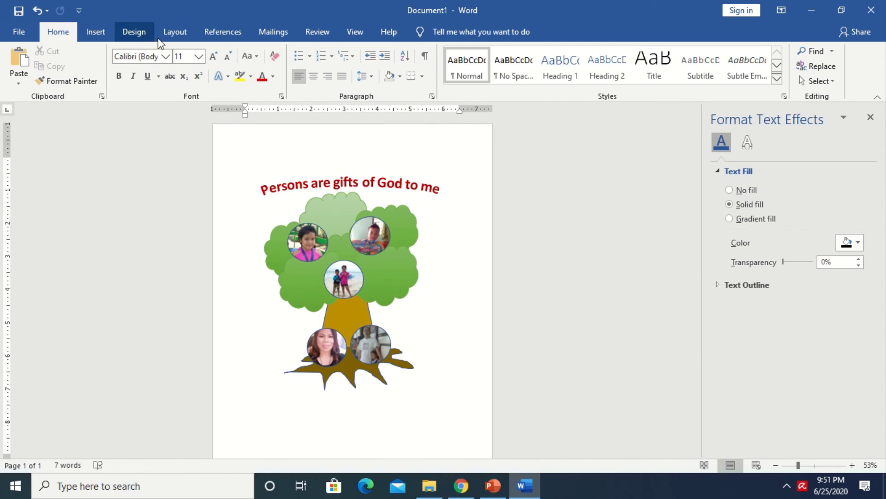
Set a light yellow page colour and scale the grouped tree and title down by dragging a corner
click(134, 31)
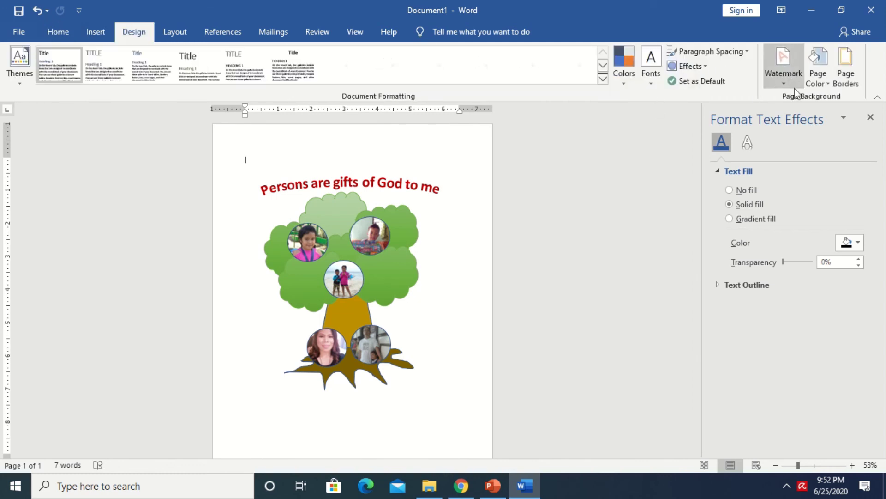
click(816, 75)
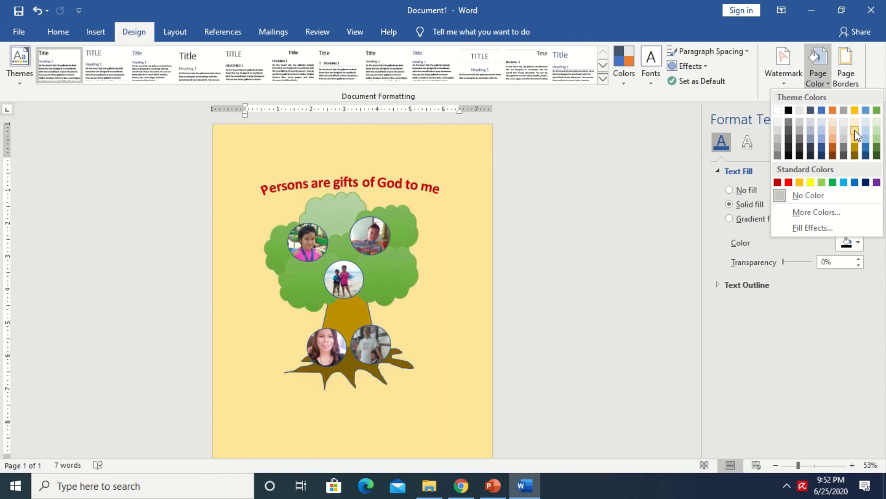
click(855, 134)
click(387, 317)
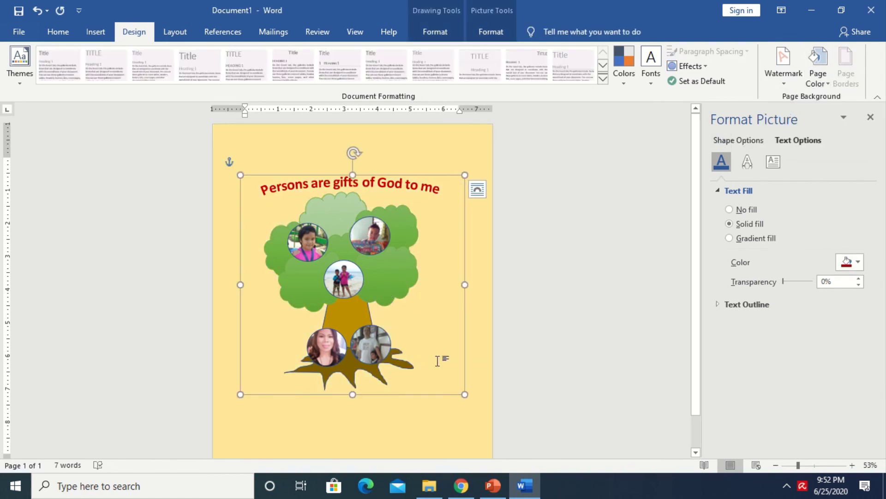
drag(463, 393, 359, 281)
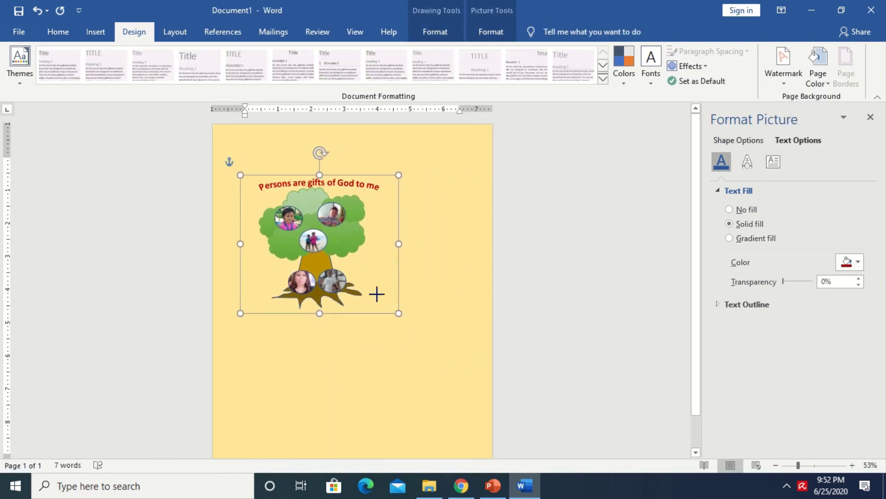
right_click(325, 225)
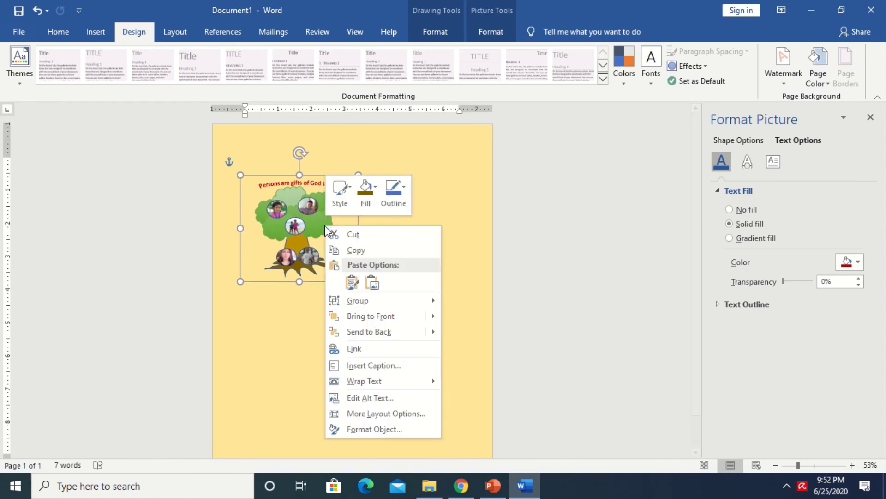
click(355, 252)
click(395, 239)
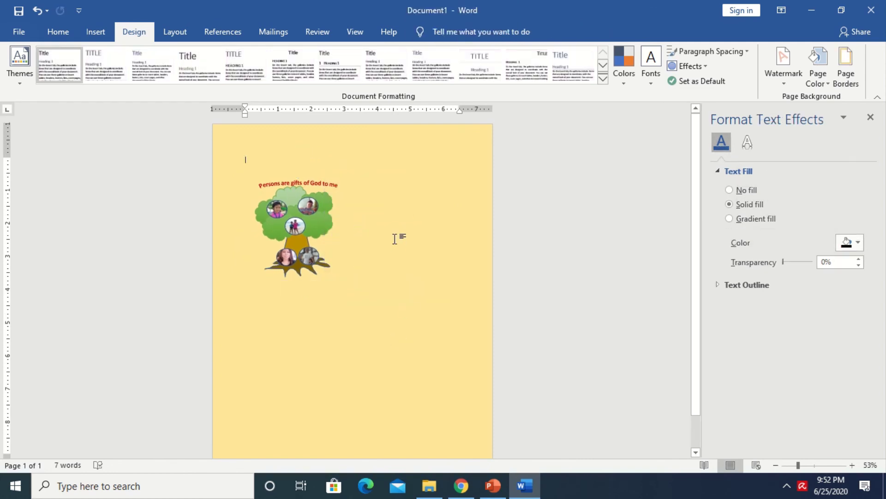
right_click(412, 224)
click(438, 280)
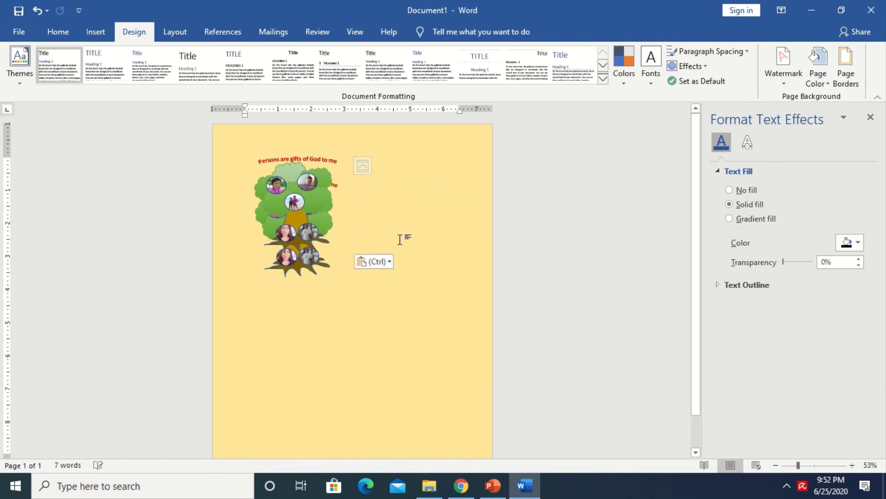
drag(317, 152, 424, 176)
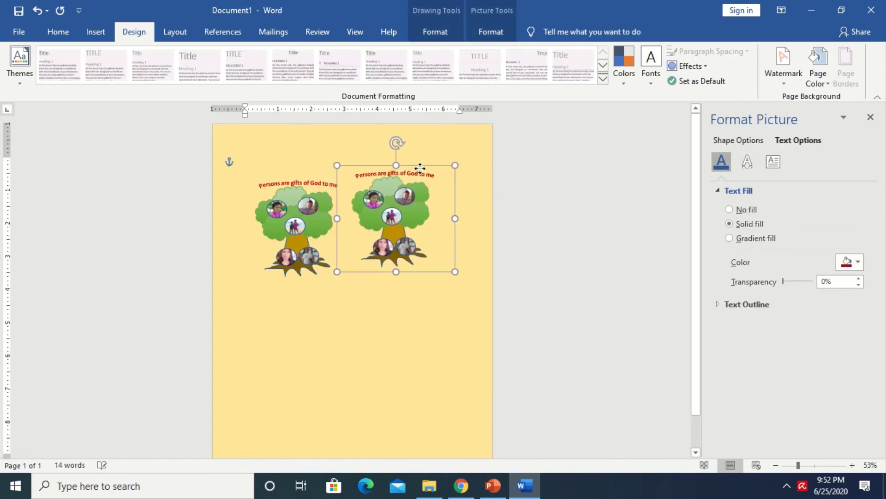
right_click(339, 336)
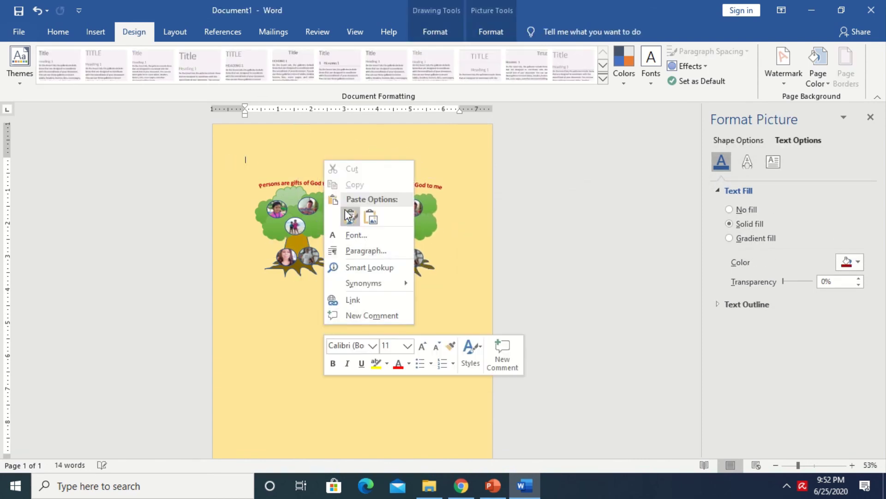
click(354, 220)
key(ctrl+v)
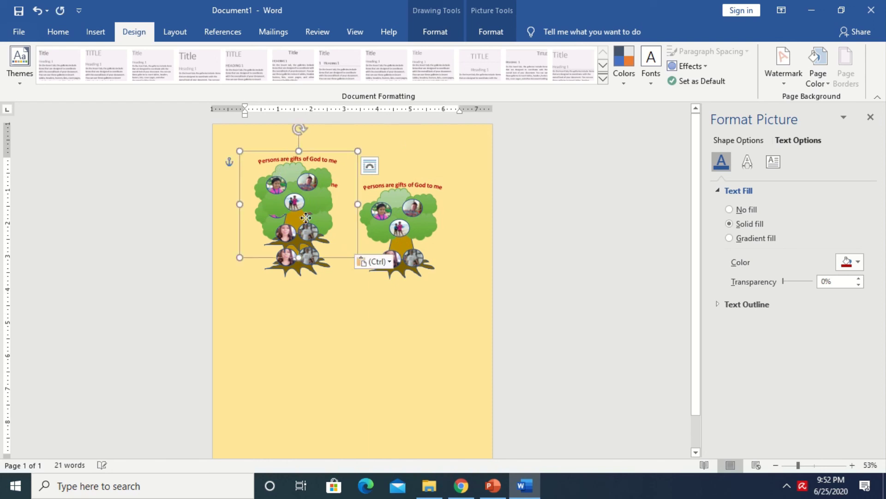
drag(306, 217, 308, 379)
click(429, 337)
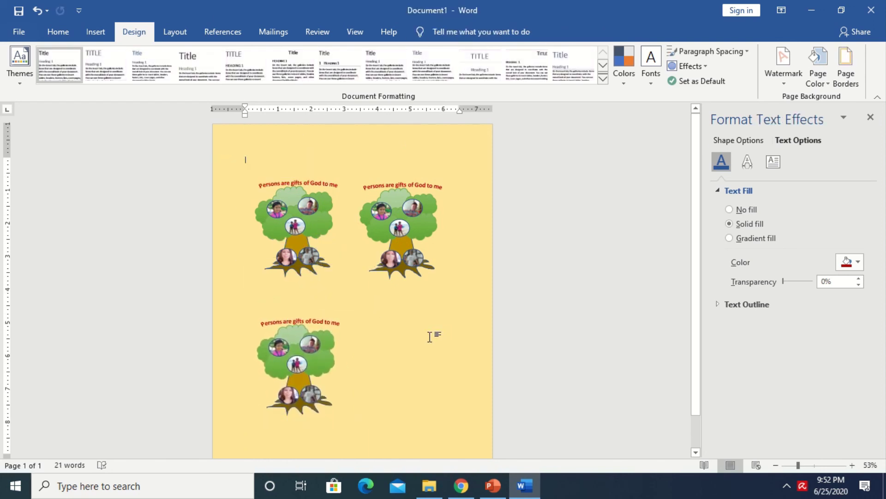
right_click(429, 337)
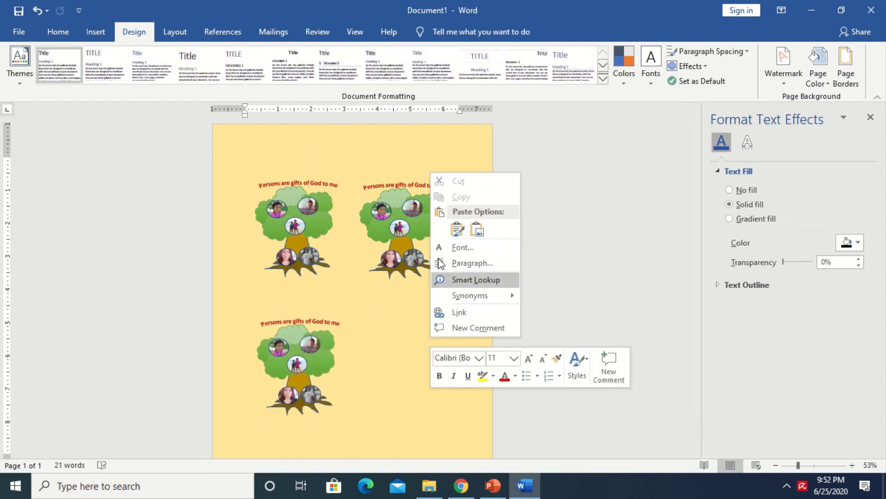
click(457, 229)
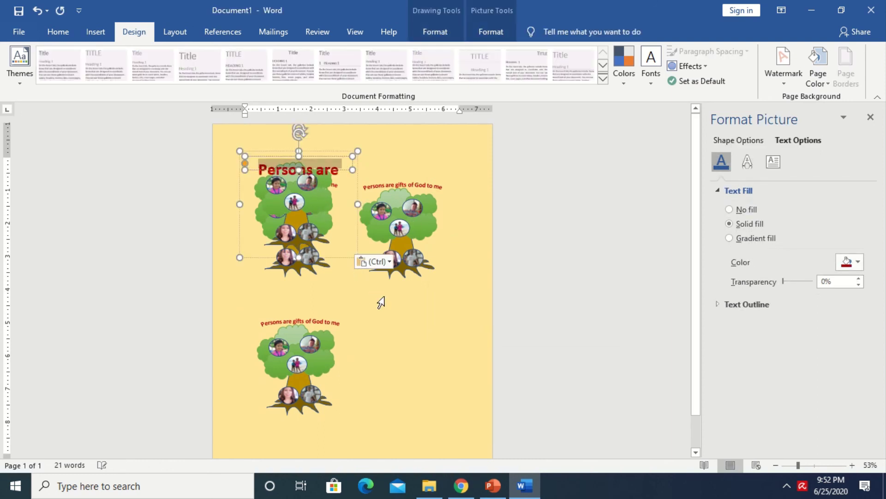
click(321, 195)
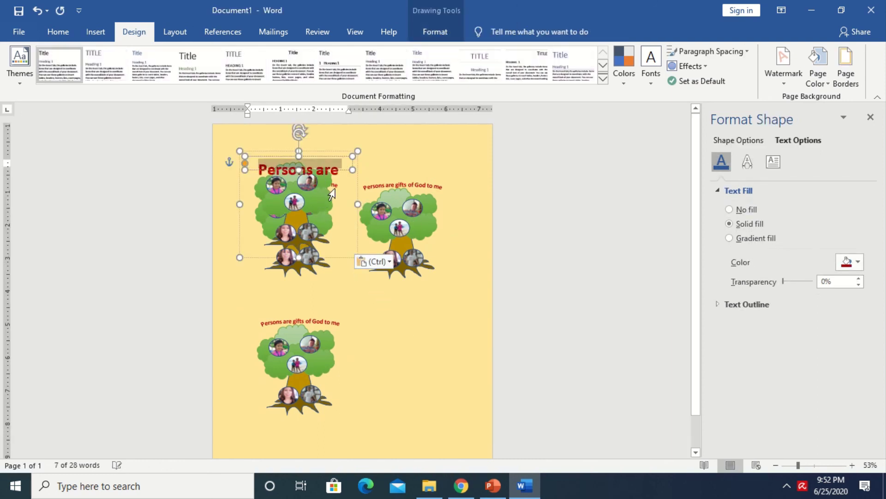
drag(331, 180, 410, 323)
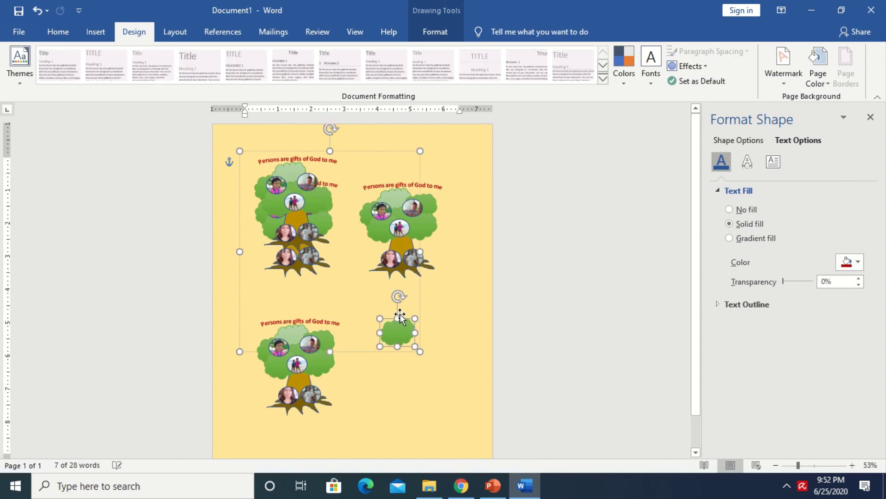
key(ctrl+z)
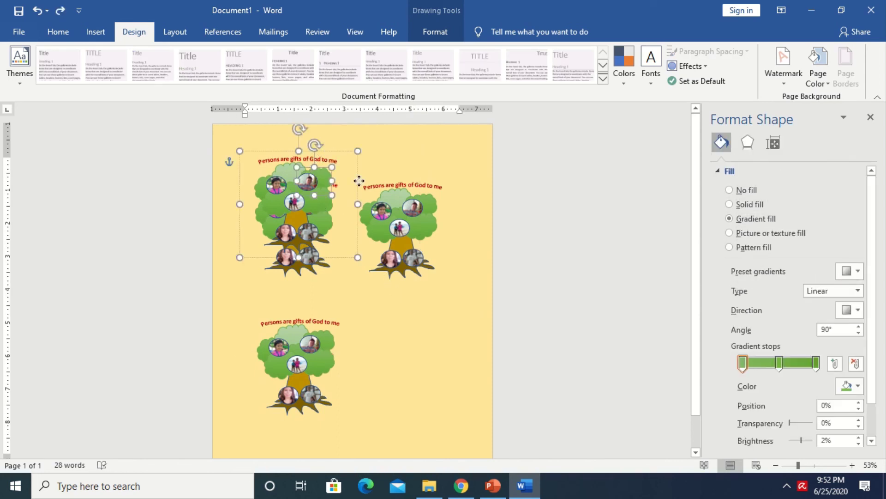
drag(359, 180, 439, 317)
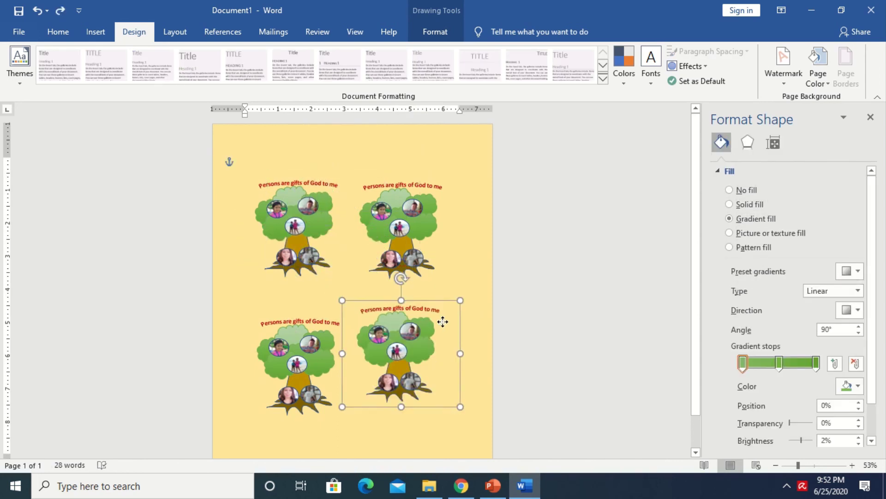
click(451, 273)
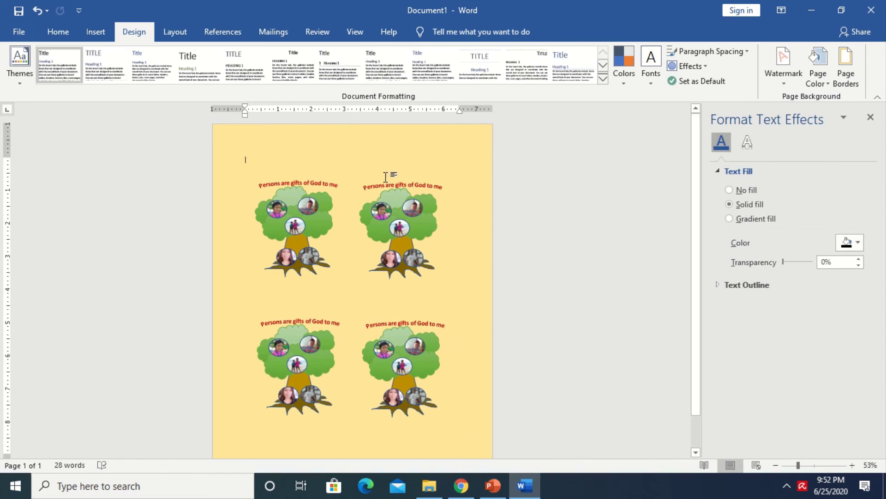
click(406, 209)
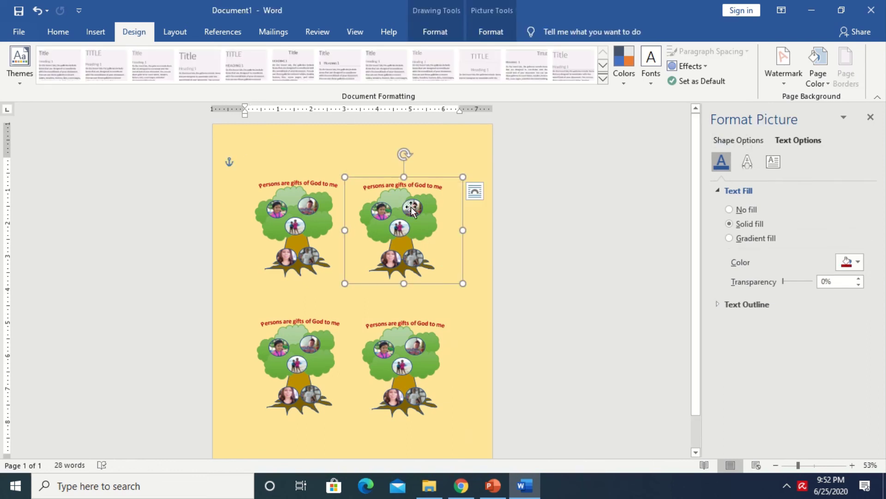
click(337, 344)
click(321, 318)
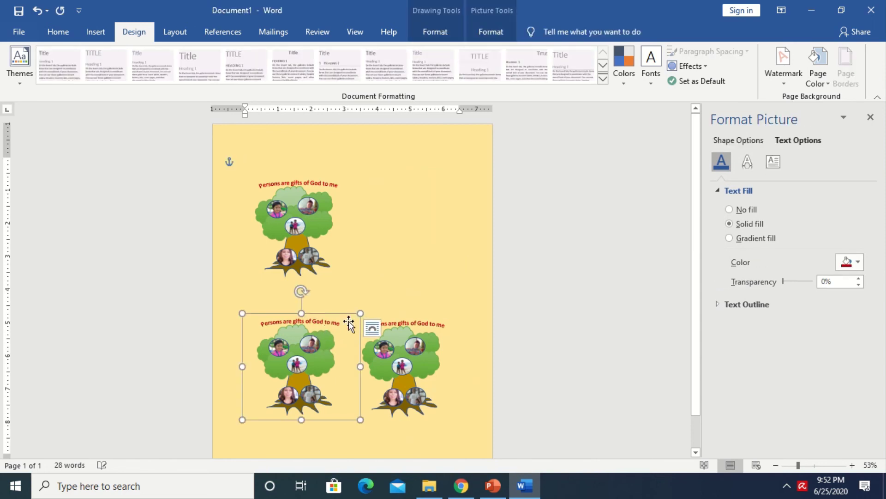
key(Delete)
click(422, 321)
click(415, 316)
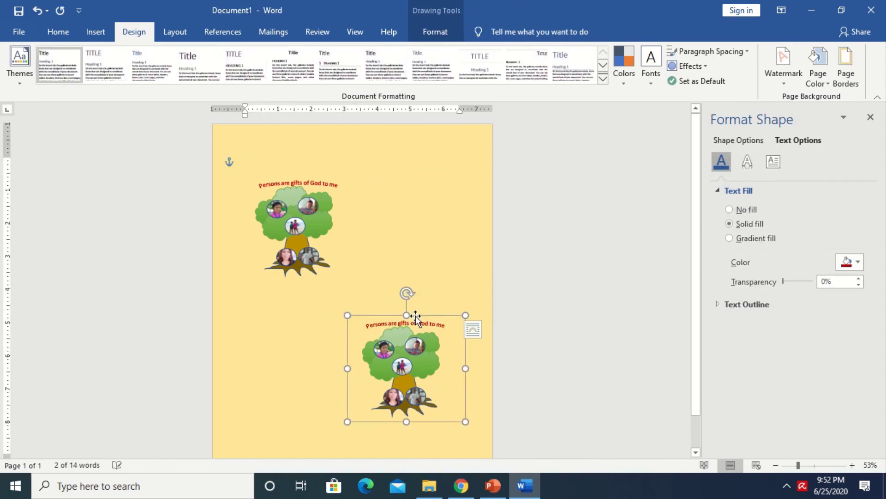
key(Delete)
click(272, 190)
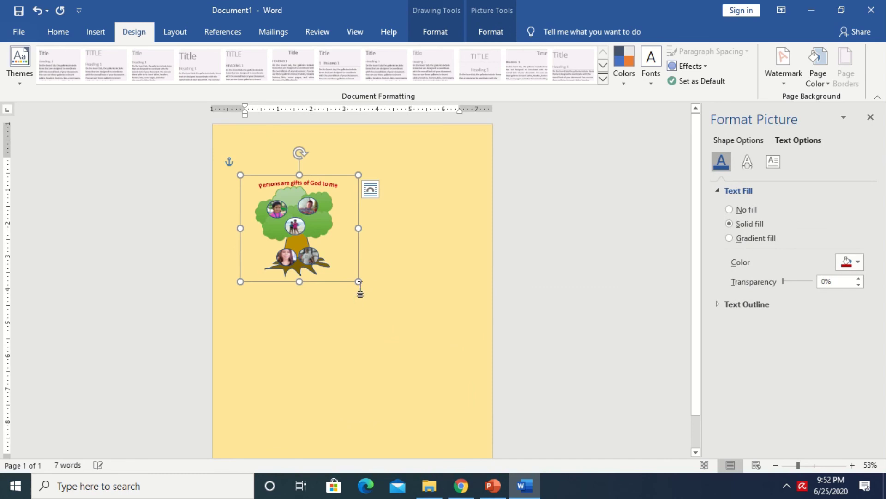
Enlarge the grouped tree across the page and ungroup it into separate pieces
drag(358, 281, 459, 401)
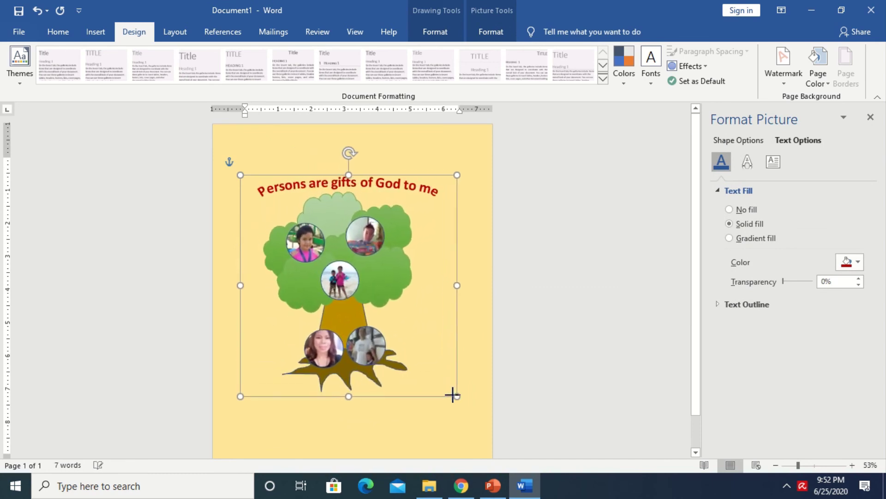
right_click(389, 179)
mouse_move(421, 252)
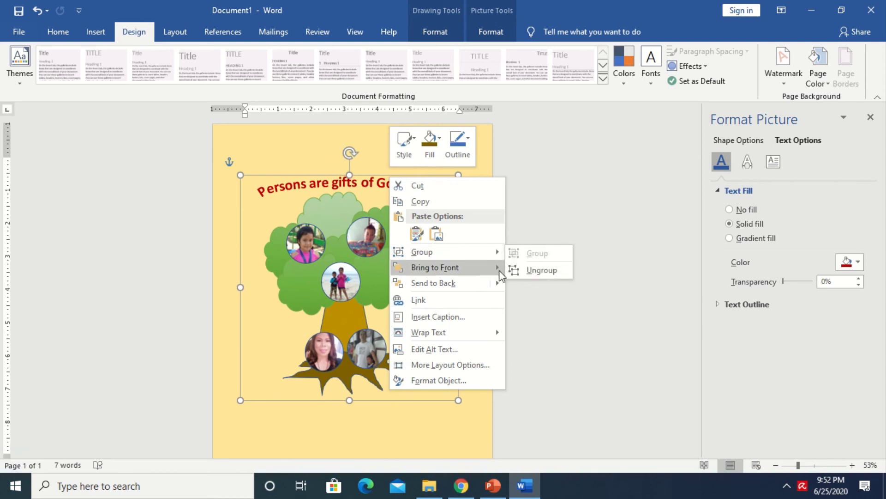
click(523, 275)
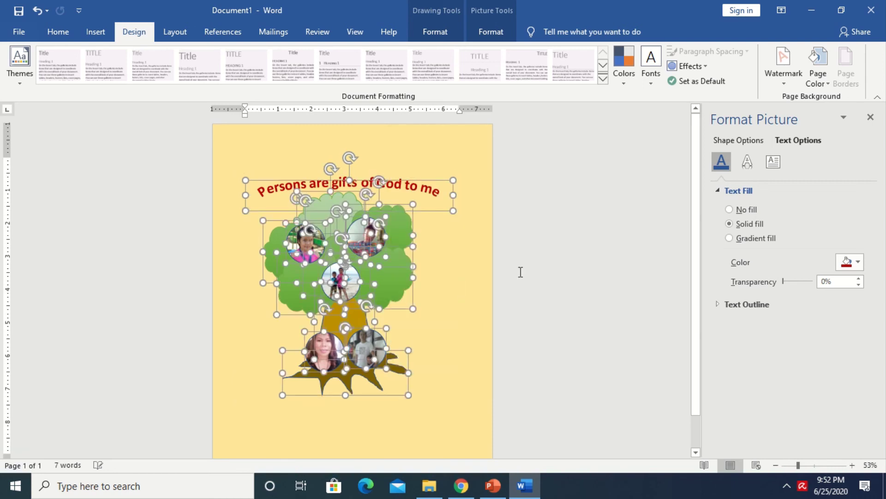
click(454, 270)
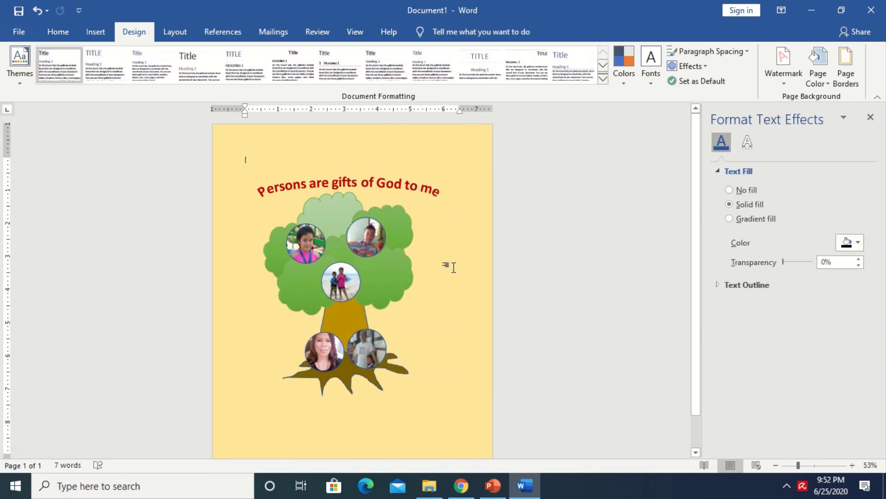
Lift the arched title slightly higher above the tree, then view the treetop shape's format settings
click(398, 181)
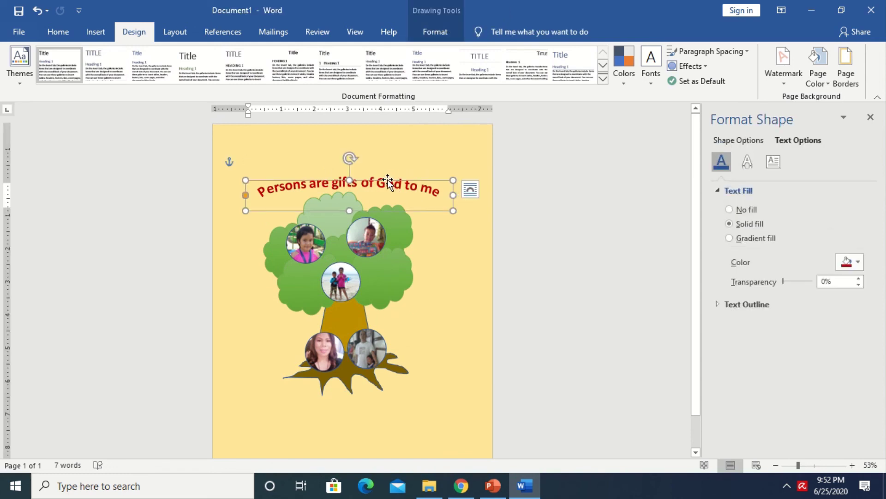
drag(387, 179, 388, 170)
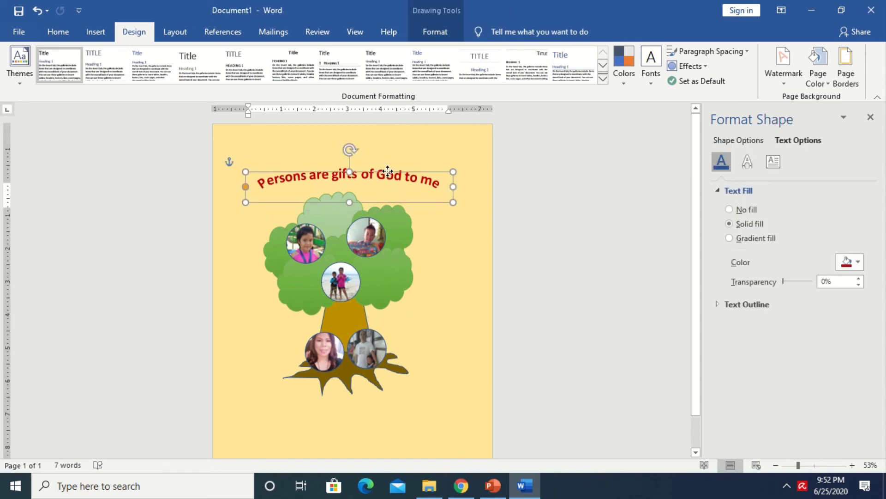
click(379, 250)
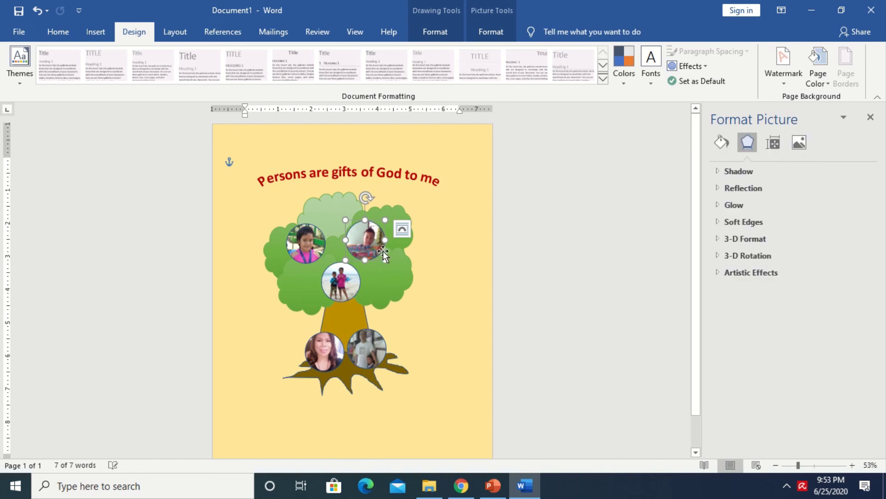
right_click(393, 291)
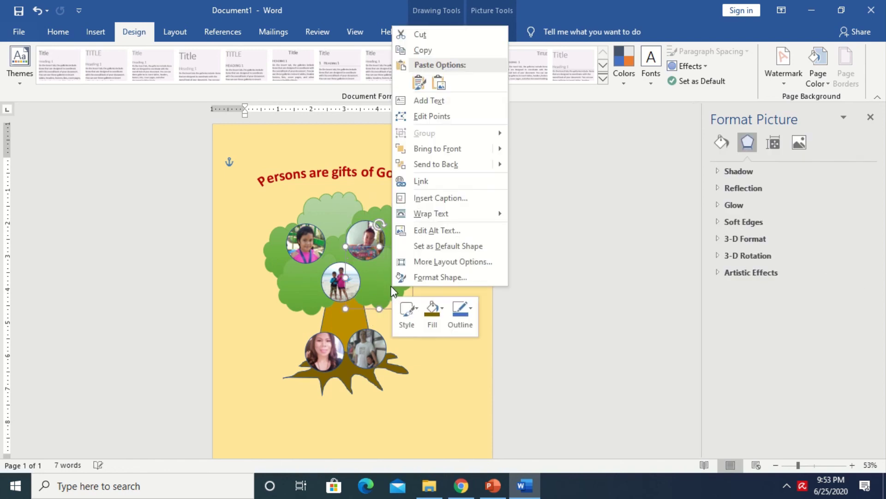
click(444, 165)
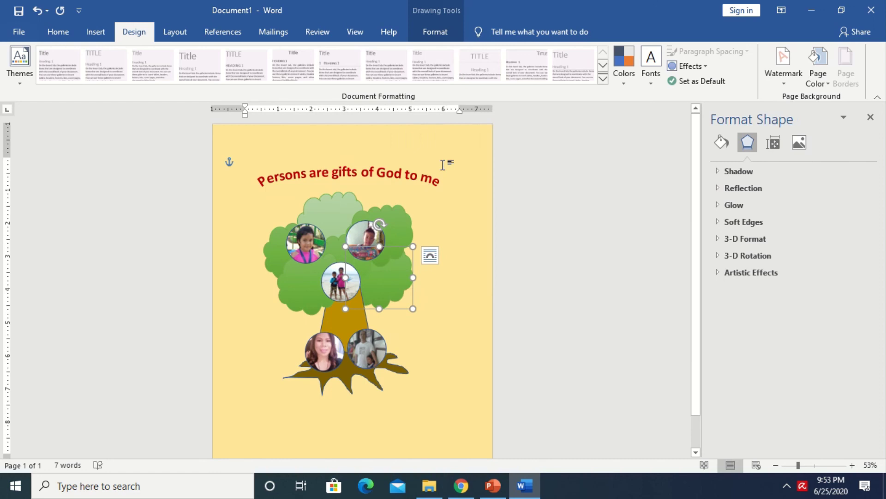
click(438, 301)
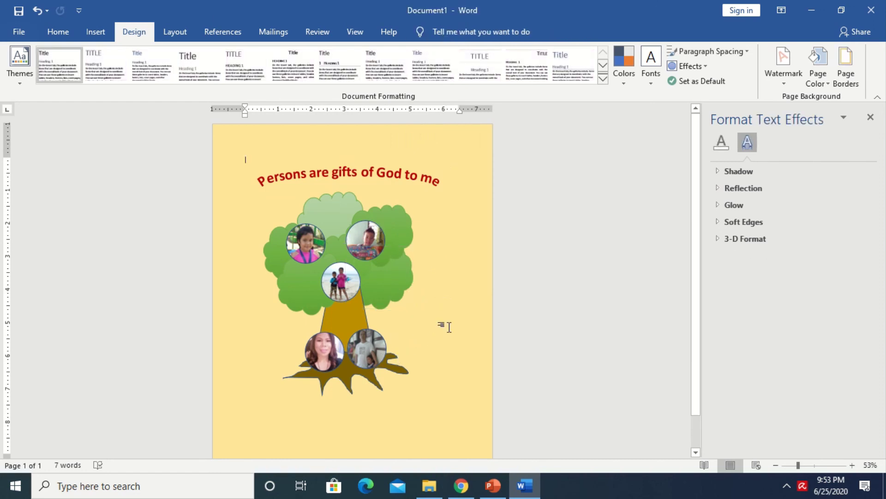